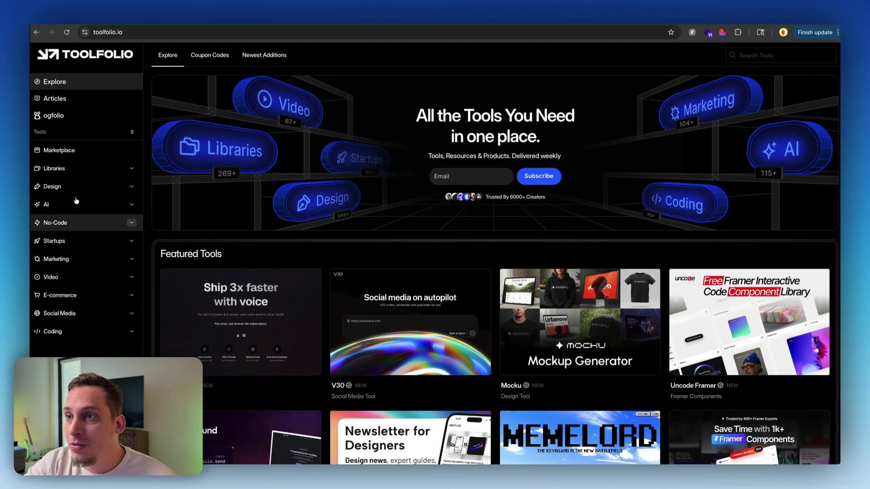
# Step: Browse the Design, AI and Startups tool categories on Toolfolio, returning to the Design category
pyautogui.click(97, 191)
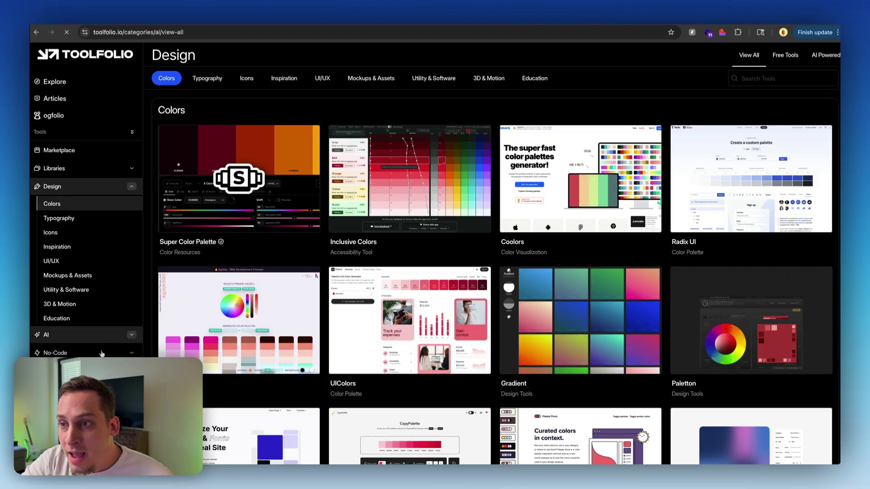
pyautogui.click(103, 338)
pyautogui.click(109, 303)
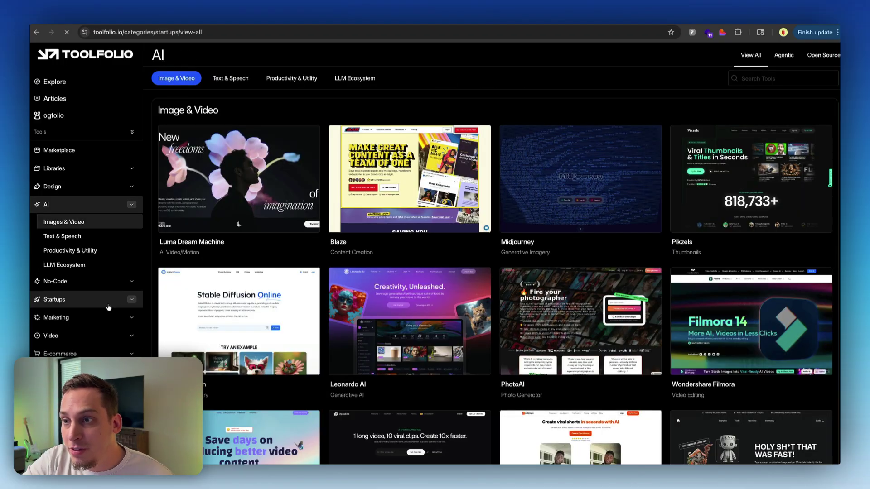
pyautogui.click(112, 189)
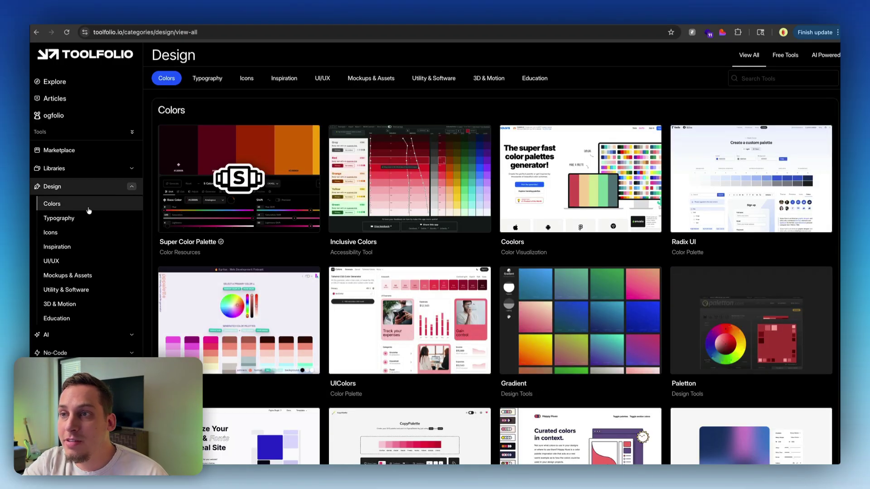
# Step: Go through the Design subcategories from Typography, Icons and Inspiration to UI/UX, Mockups & Assets, Utility & Software and 3D & Motion
pyautogui.click(62, 219)
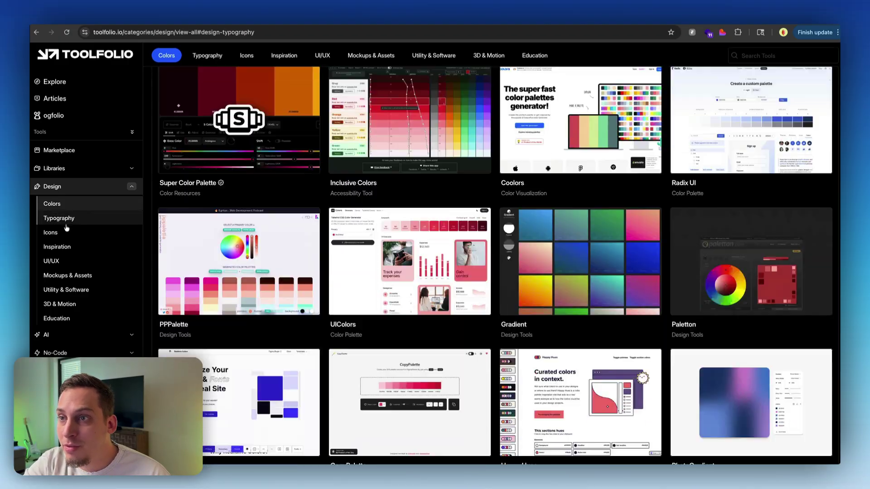
pyautogui.click(61, 232)
pyautogui.click(71, 247)
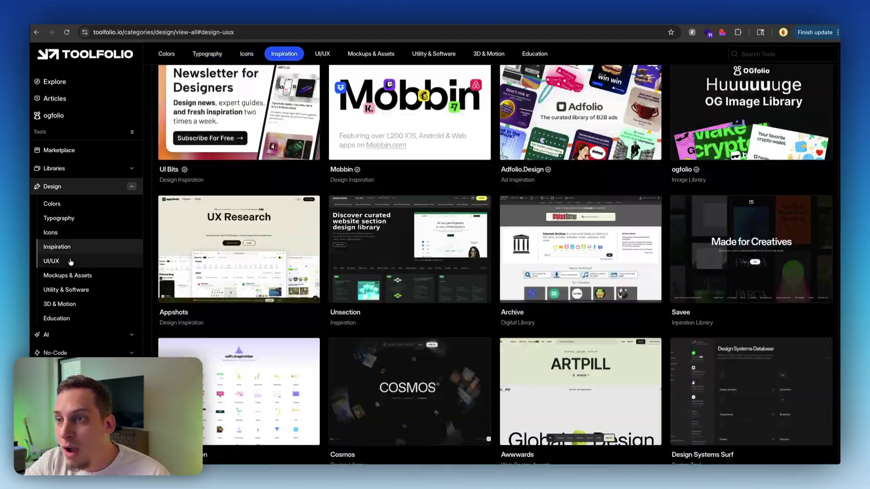
pyautogui.click(70, 261)
pyautogui.click(68, 276)
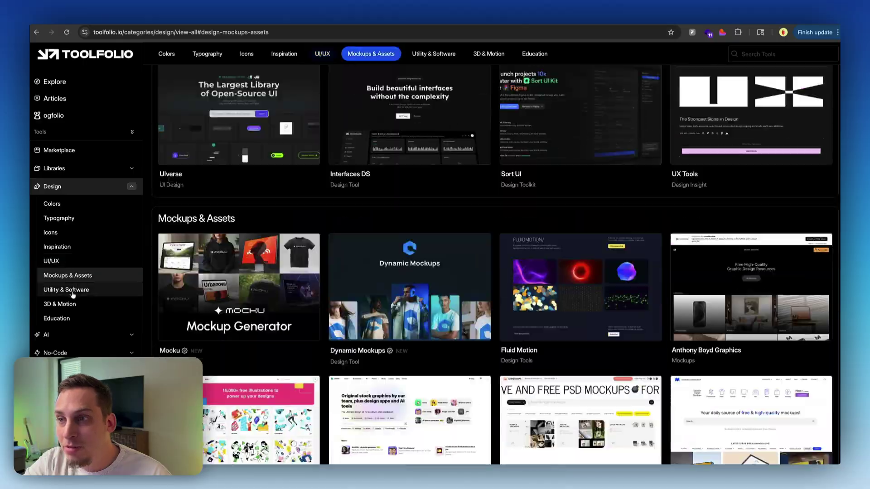
pyautogui.click(71, 290)
pyautogui.click(73, 304)
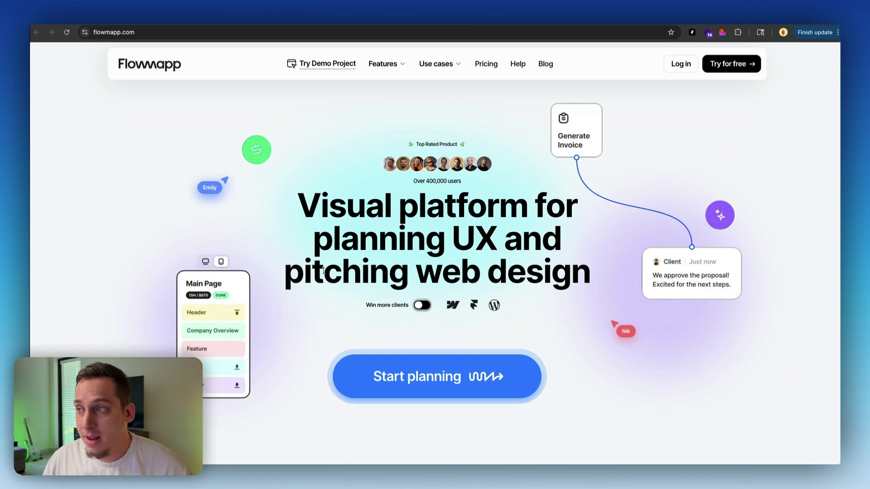
# Step: Read through Flowmapp's landing page, covering the sitemap preview and the design and dev estimates section
pyautogui.scroll(-10, 323, 271)
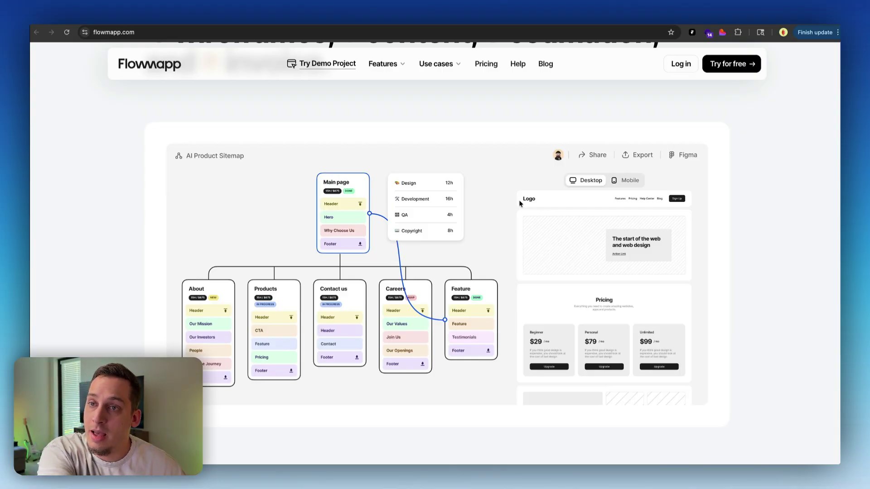
pyautogui.scroll(-7, 421, 220)
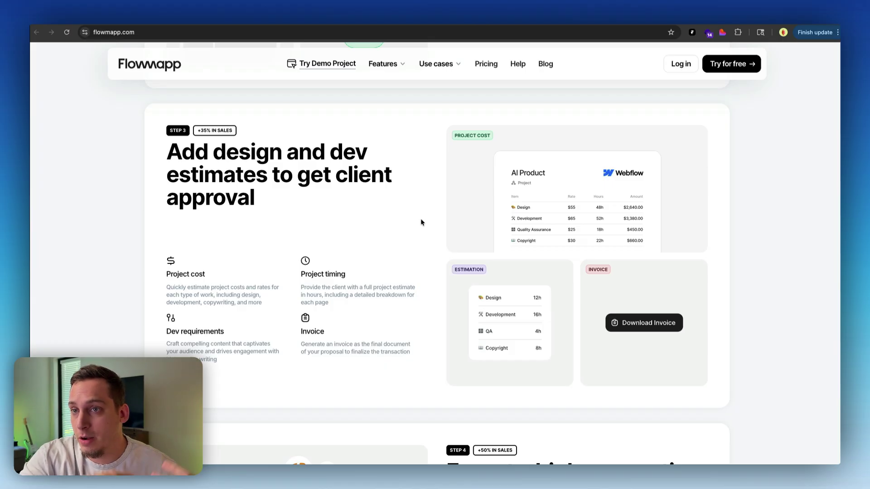
pyautogui.scroll(1, 421, 222)
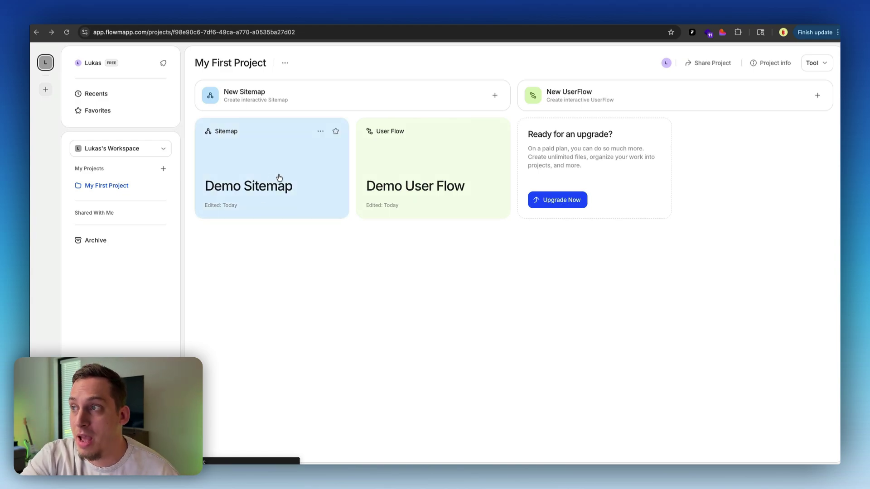
# Step: Open the Demo Sitemap from My First Project and try the centred tree layout before restoring the original arrangement
pyautogui.click(308, 176)
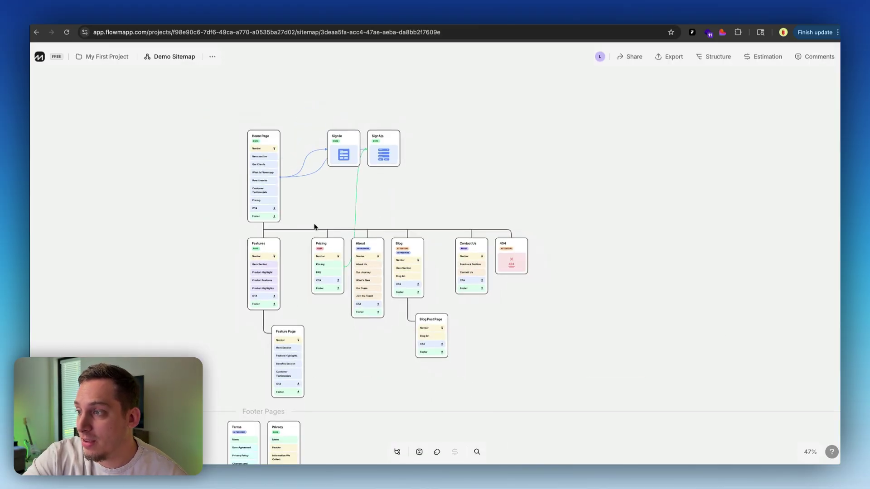
pyautogui.click(397, 453)
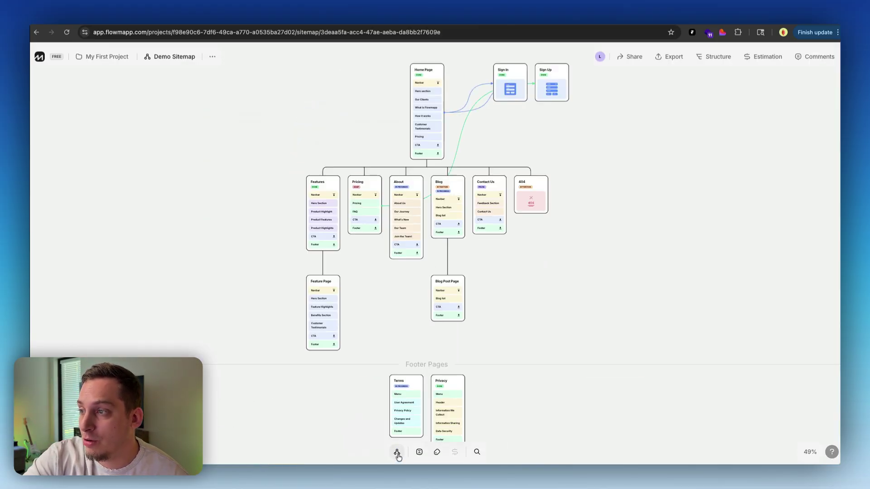
pyautogui.click(397, 453)
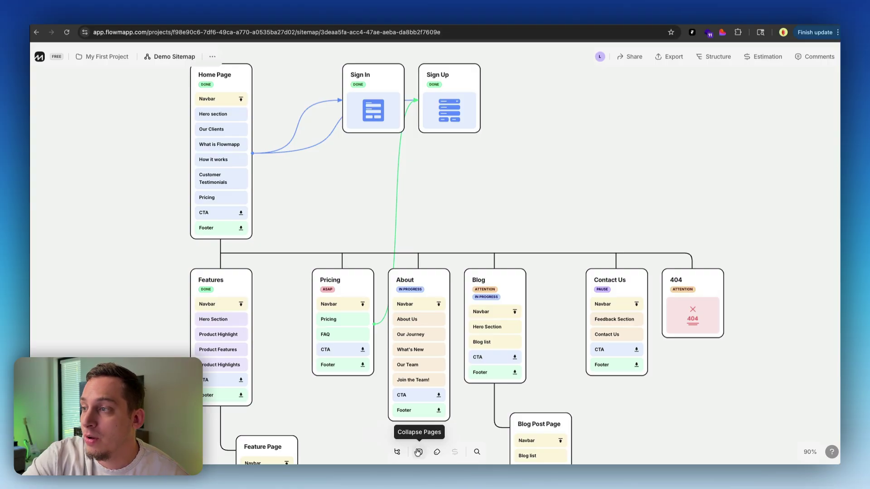
# Step: Collapse all page cards in the sitemap and inspect the Home Page, About and Blog cards
pyautogui.click(418, 452)
pyautogui.moveTo(389, 281); pyautogui.dragTo(426, 360)
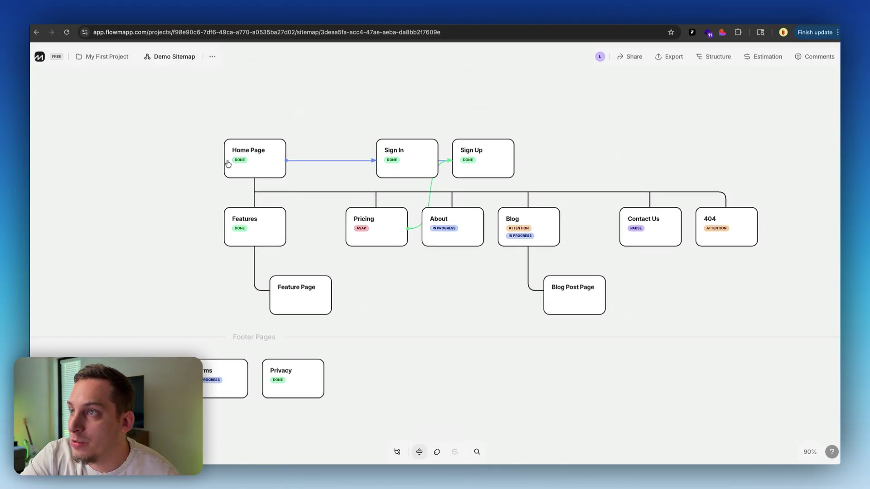
pyautogui.scroll(5, 227, 164)
pyautogui.scroll(-6, 466, 211)
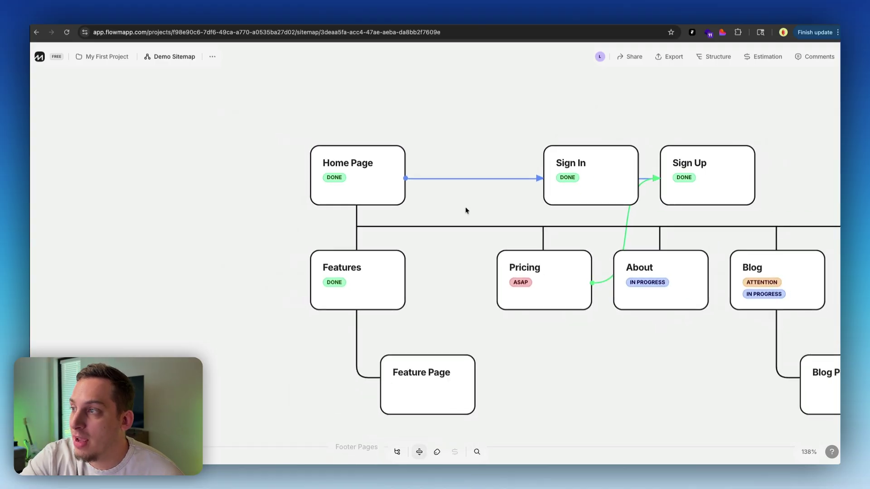
pyautogui.moveTo(263, 164)
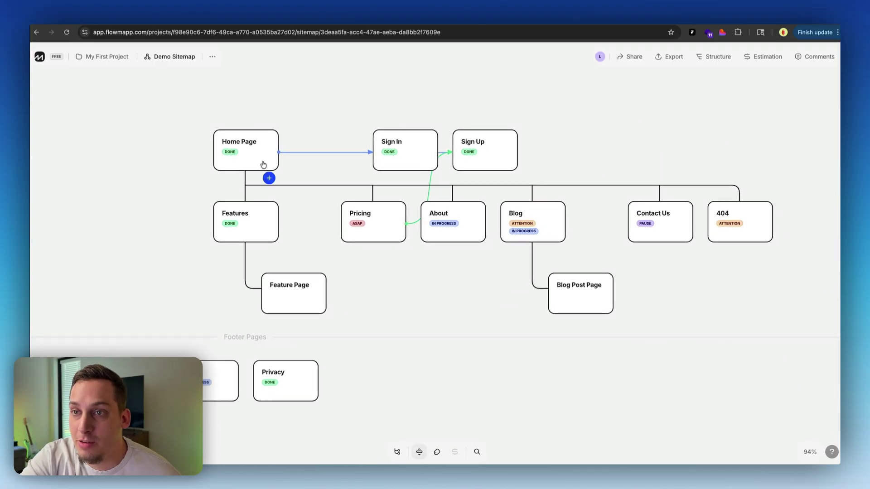
pyautogui.moveTo(443, 229)
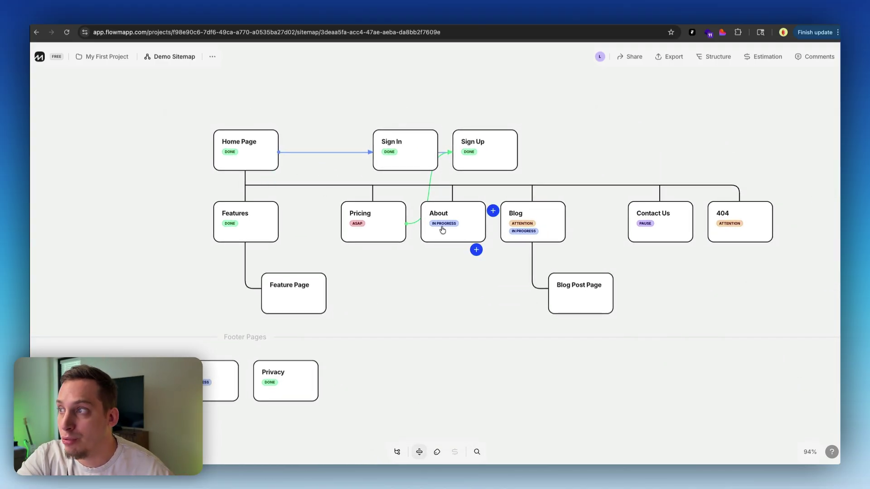
pyautogui.moveTo(516, 227)
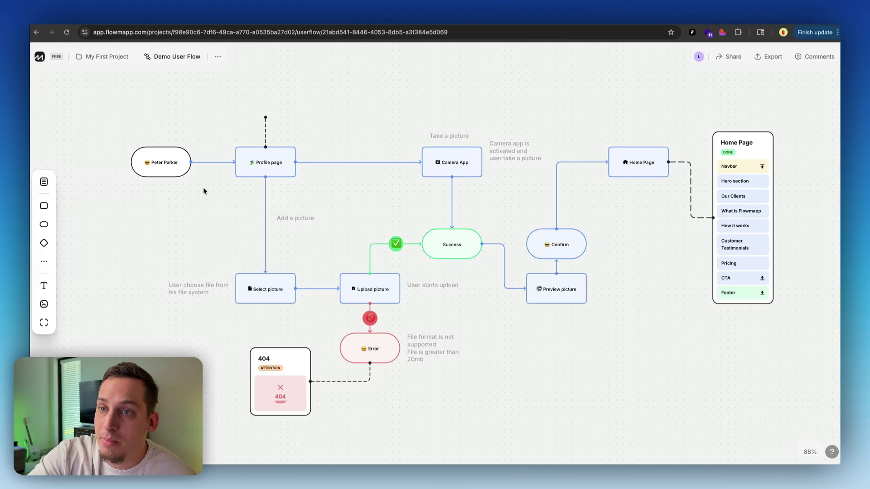
# Step: Add the About page from the sitemap to the Demo User Flow, placing it in the empty area below Home Page
pyautogui.click(44, 183)
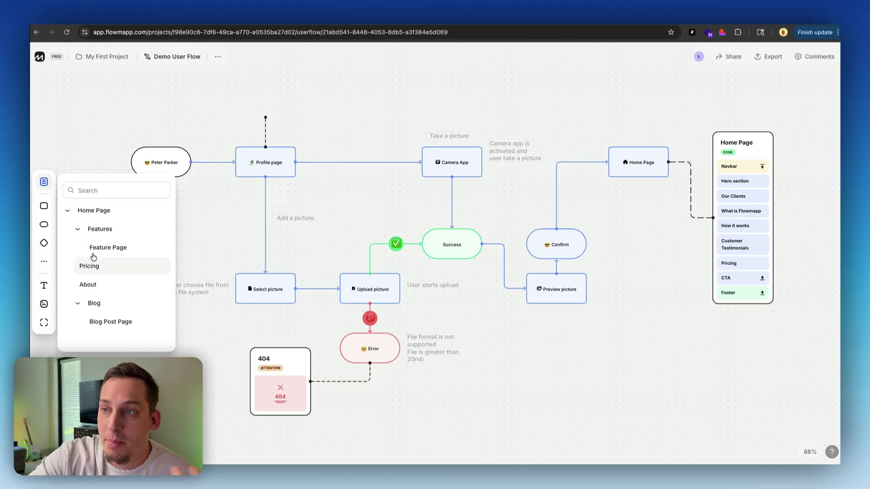
pyautogui.click(118, 289)
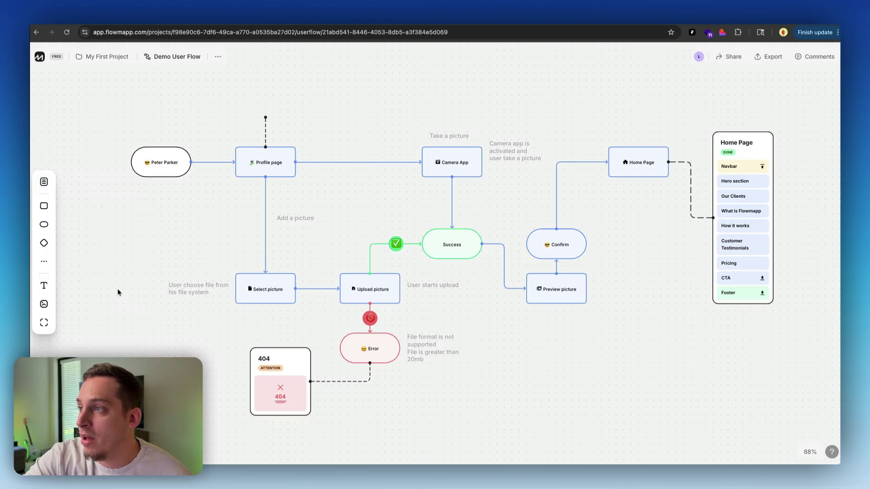
pyautogui.click(641, 370)
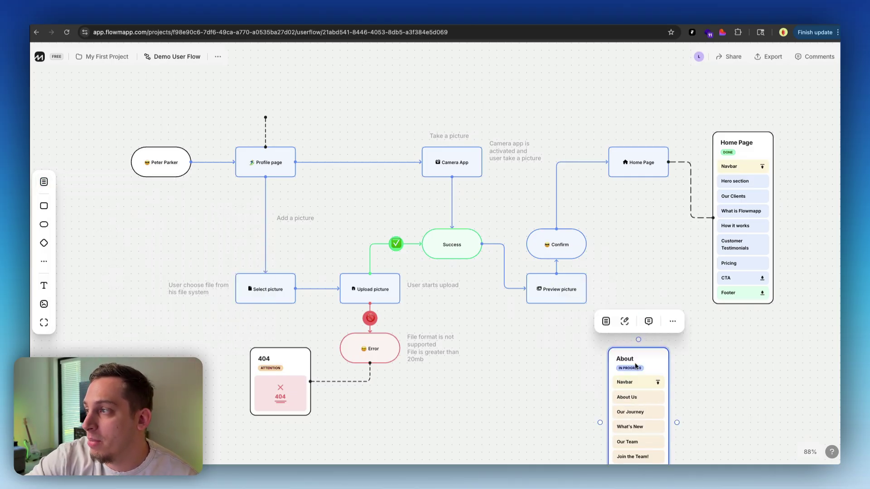
# Step: Connect the Preview picture block to the About page card and look over the user flow
pyautogui.click(576, 288)
pyautogui.moveTo(556, 311); pyautogui.dragTo(616, 433)
pyautogui.click(645, 318)
pyautogui.scroll(-2, 645, 318)
pyautogui.scroll(-3, 645, 318)
pyautogui.scroll(3, 645, 318)
pyautogui.scroll(1, 645, 318)
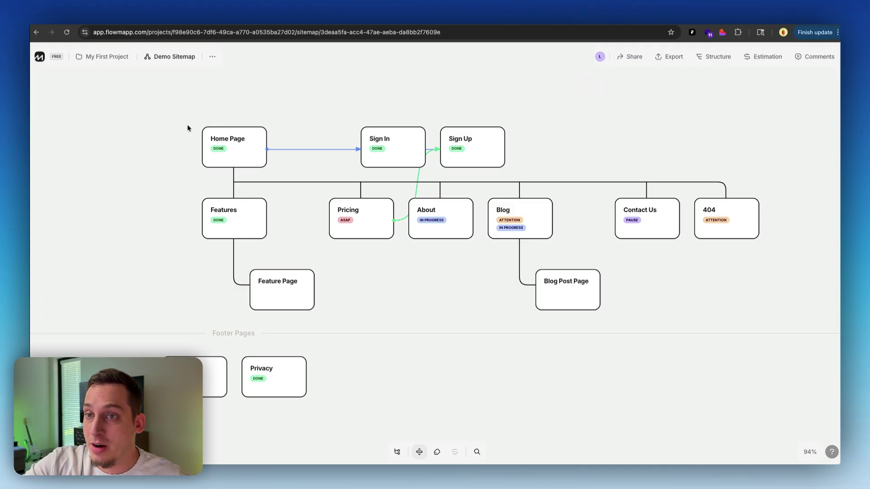
# Step: Open the Demo Sitemap's Estimation, set the UI Kit additional cost to 120 USD, and open the Webflow subscription amount for editing
pyautogui.click(757, 64)
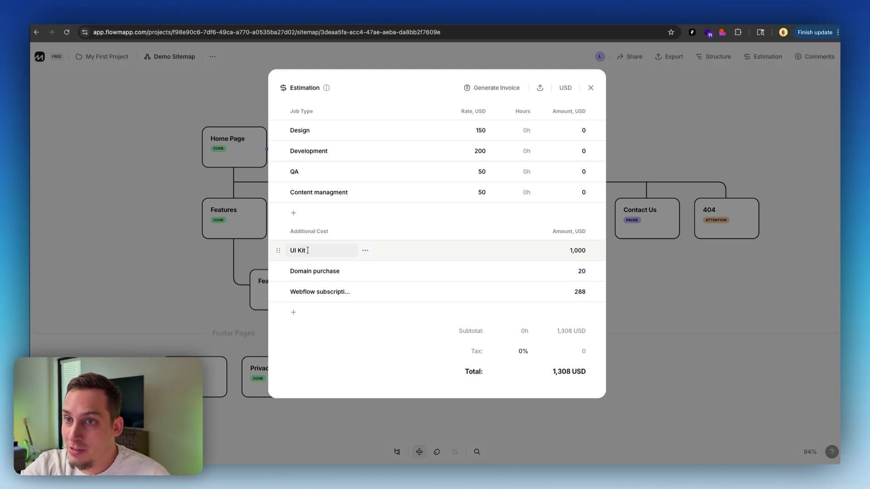
pyautogui.click(569, 251)
pyautogui.write('120')
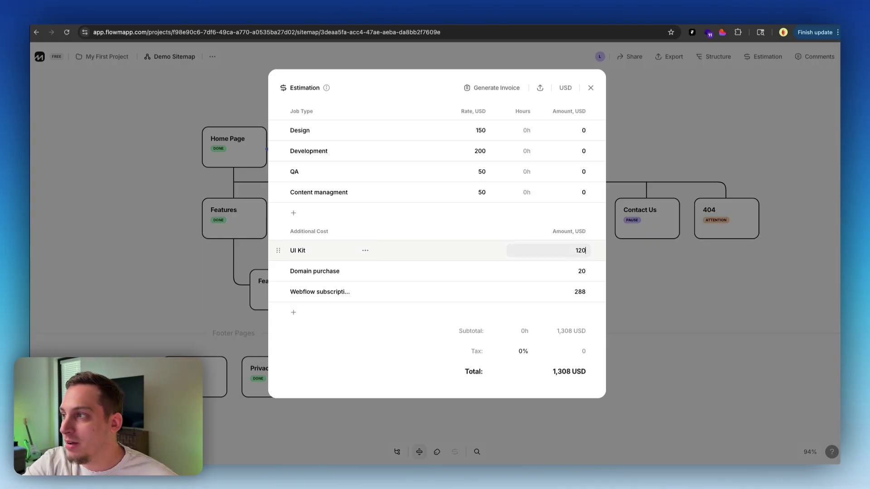
pyautogui.click(402, 376)
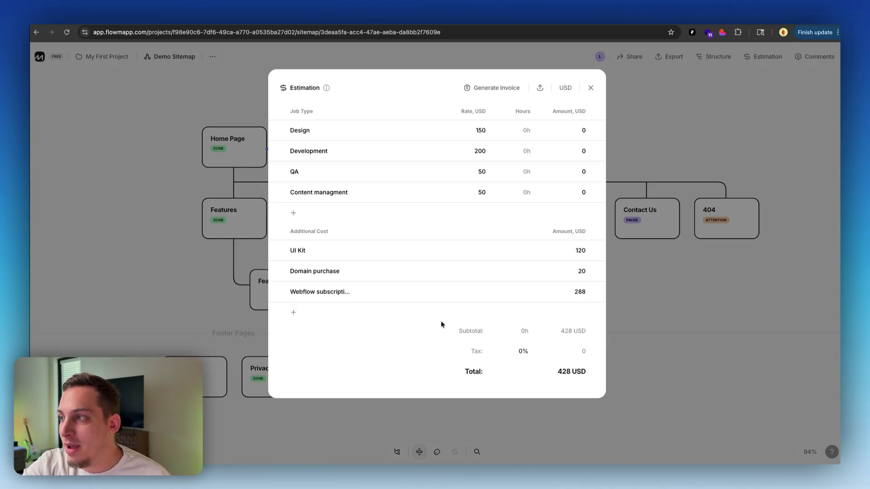
pyautogui.doubleClick(580, 292)
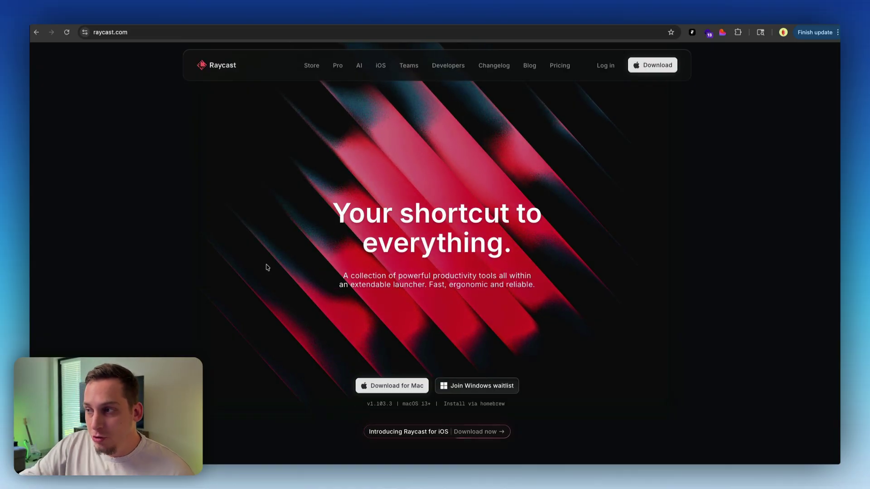
# Step: Explore the interactive Clipboard History and AI demos on Raycast's landing page
pyautogui.scroll(-5, 408, 362)
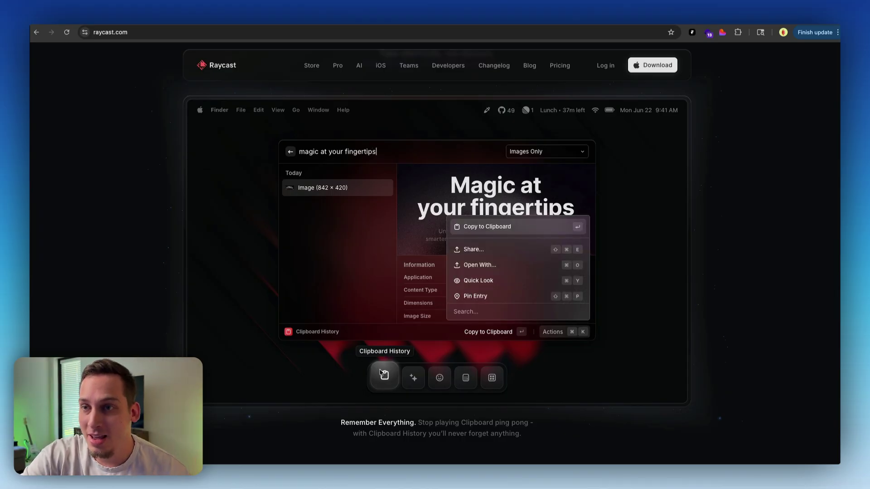
pyautogui.click(382, 377)
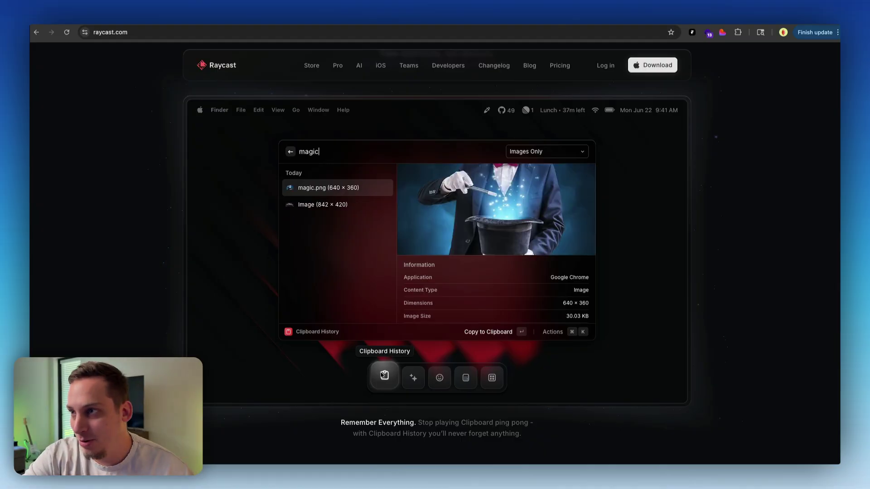
pyautogui.click(411, 375)
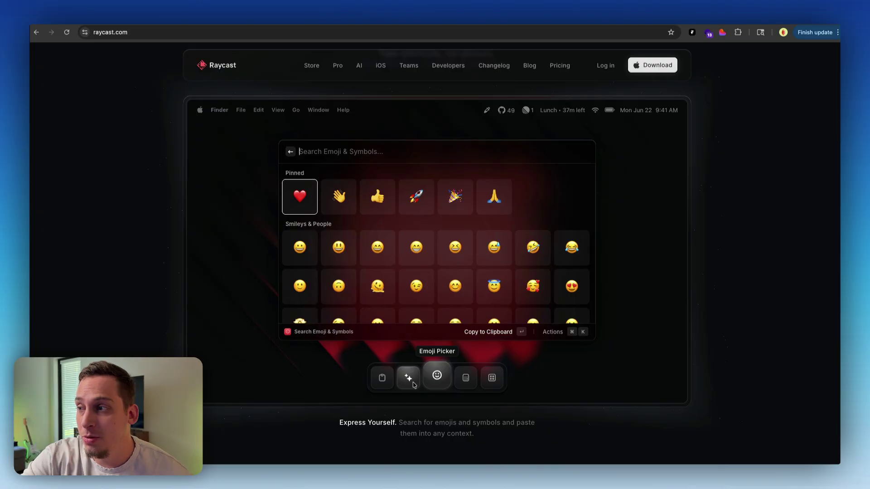
pyautogui.click(413, 385)
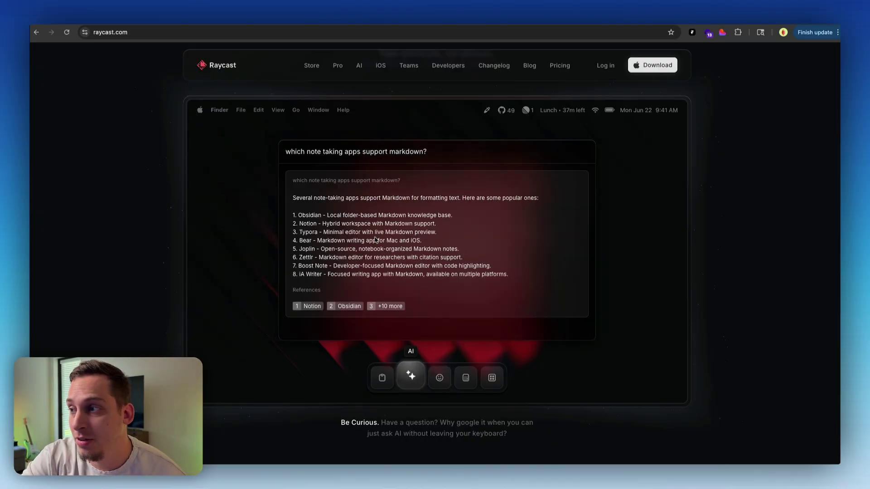
pyautogui.scroll(1, 453, 317)
pyautogui.click(490, 406)
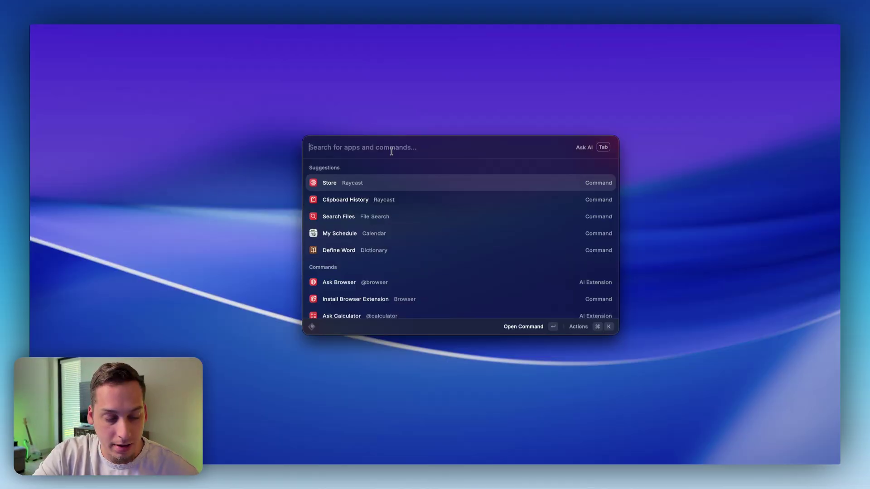
# Step: Switch to the Raycast launcher, open the Store from its available actions, and browse the listed extensions
pyautogui.press('super+k')
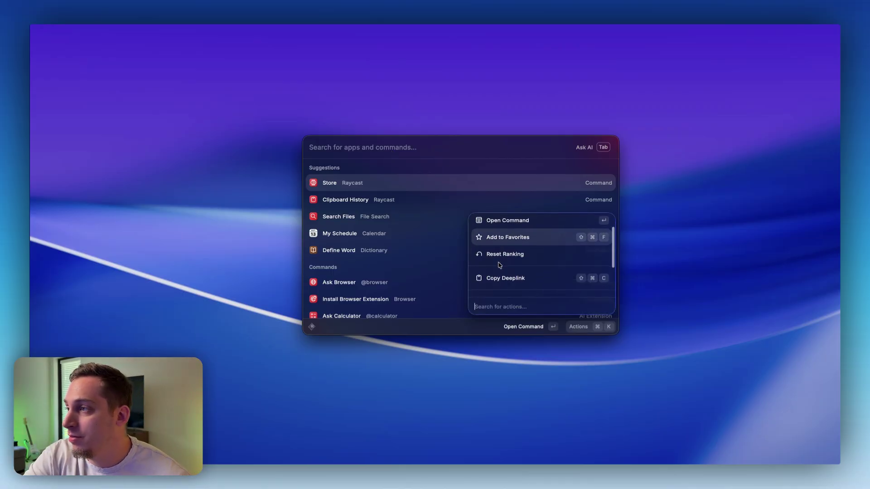
pyautogui.click(522, 243)
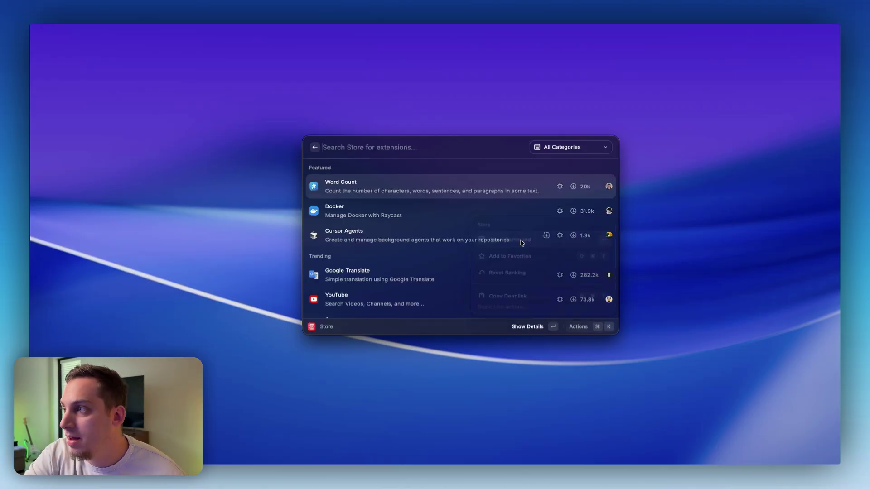
pyautogui.scroll(-3, 403, 254)
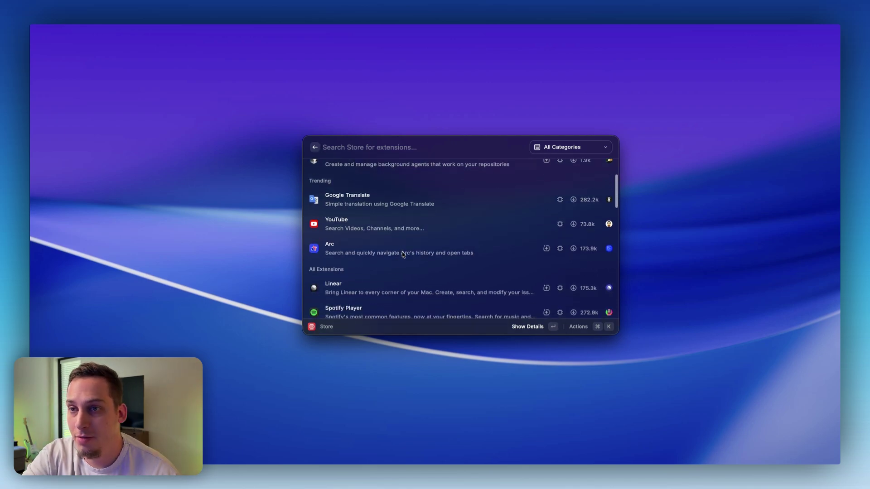
pyautogui.scroll(-5, 368, 219)
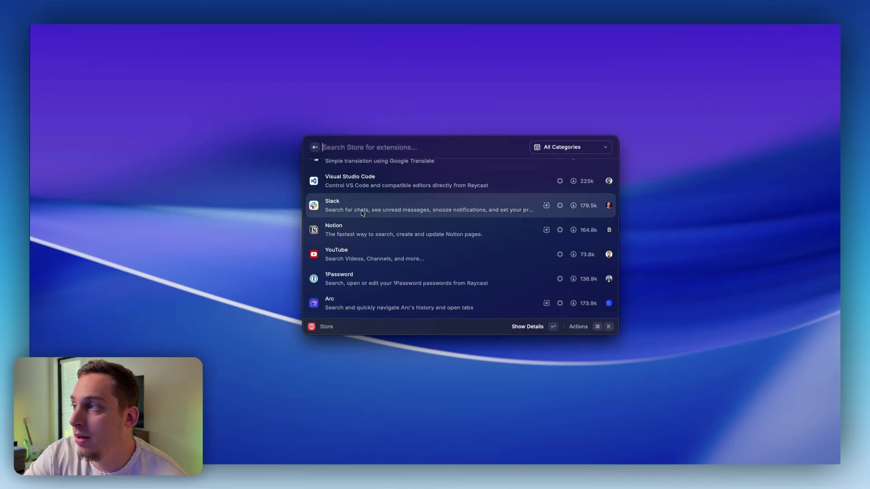
# Step: Inspect the Slack extension's available commands in the Raycast Store and return to the main launcher list
pyautogui.rightClick(573, 208)
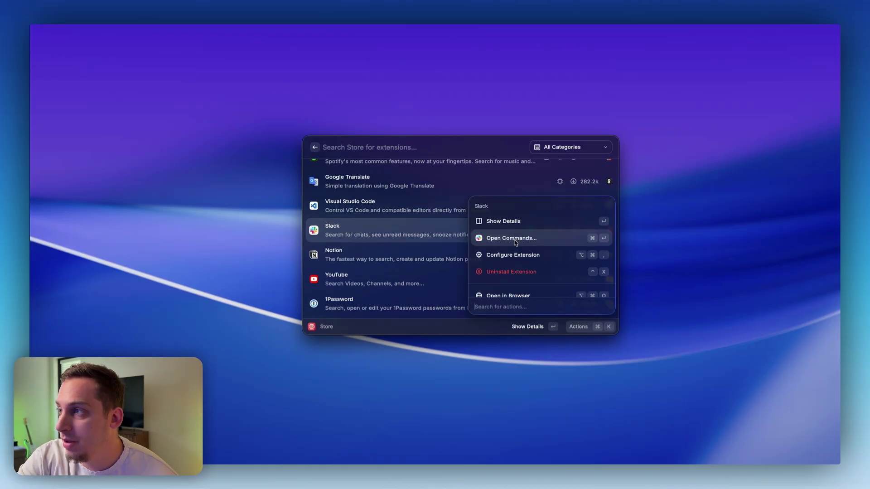
pyautogui.click(514, 243)
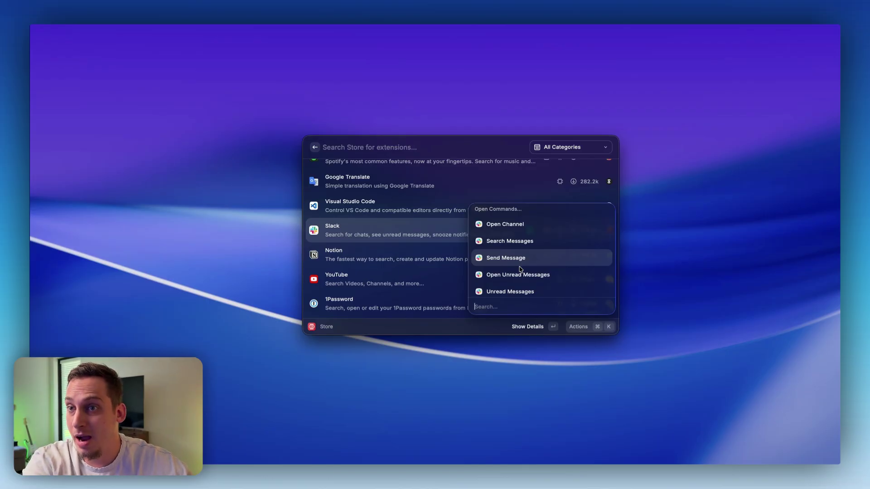
pyautogui.press('Escape')
pyautogui.press('Escape')
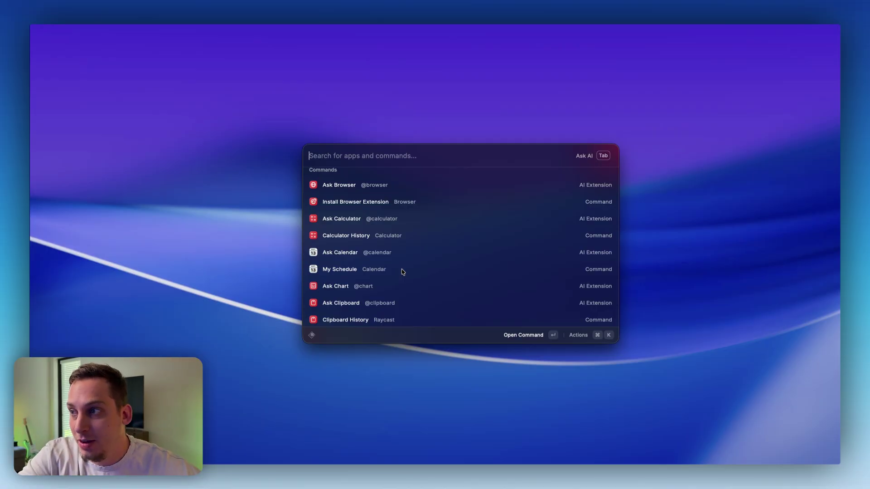
# Step: Open the Ask Browser AI extension to view its suggested prompts, return, and browse the launcher's other commands
pyautogui.scroll(2, 403, 269)
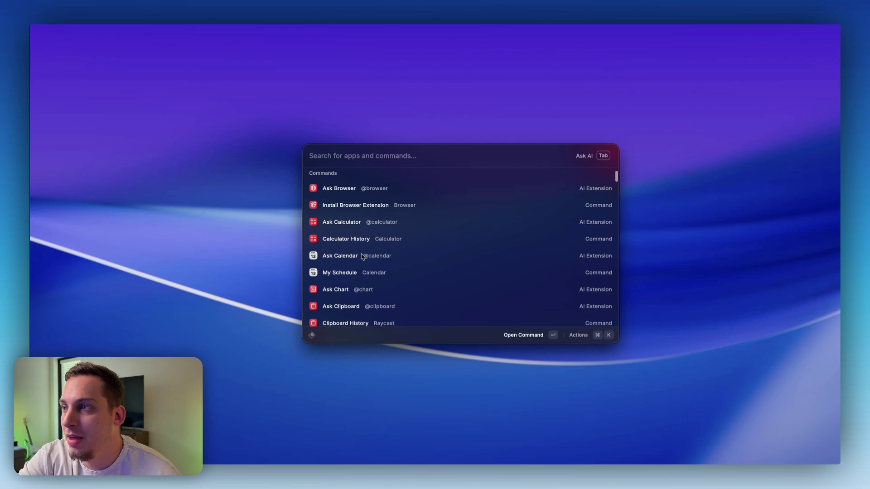
pyautogui.click(349, 195)
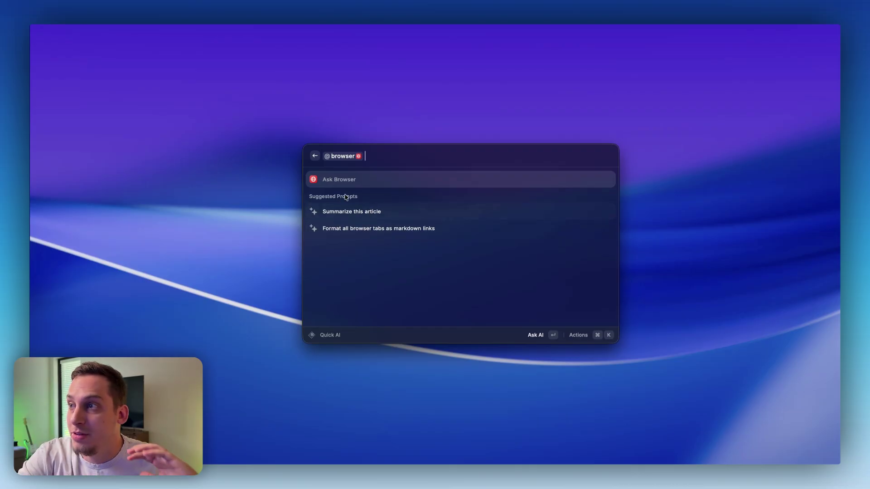
pyautogui.click(314, 157)
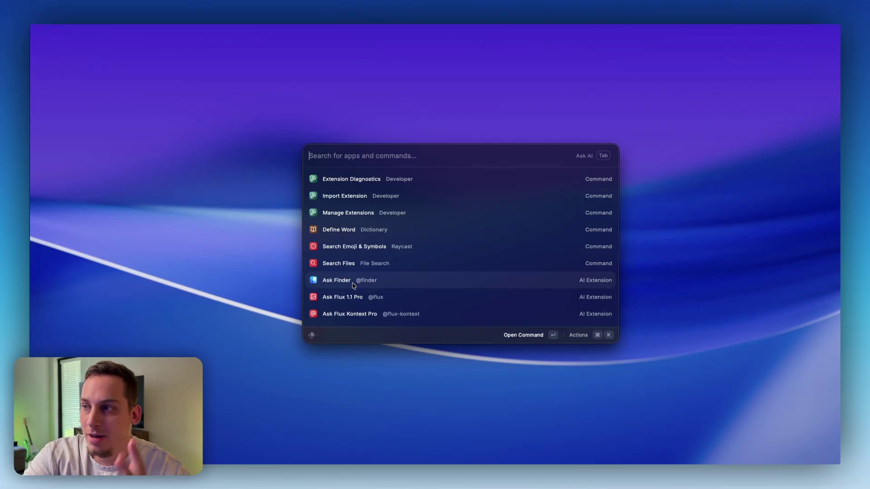
pyautogui.scroll(3, 354, 283)
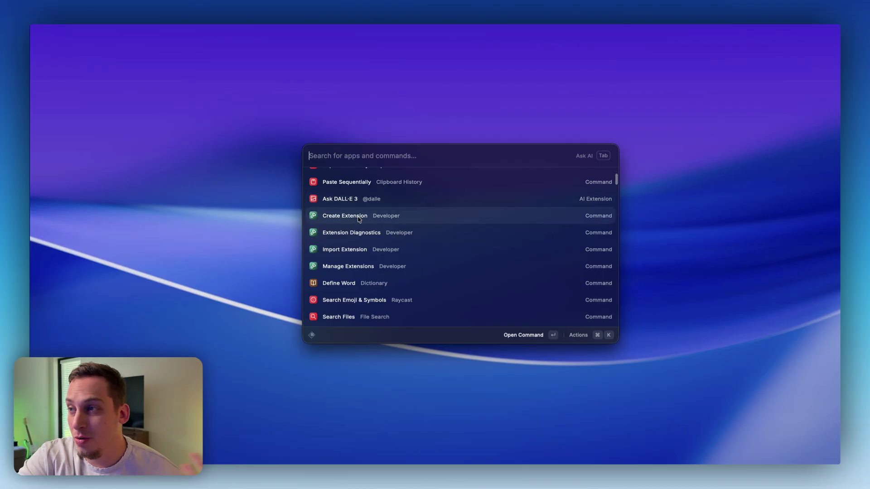
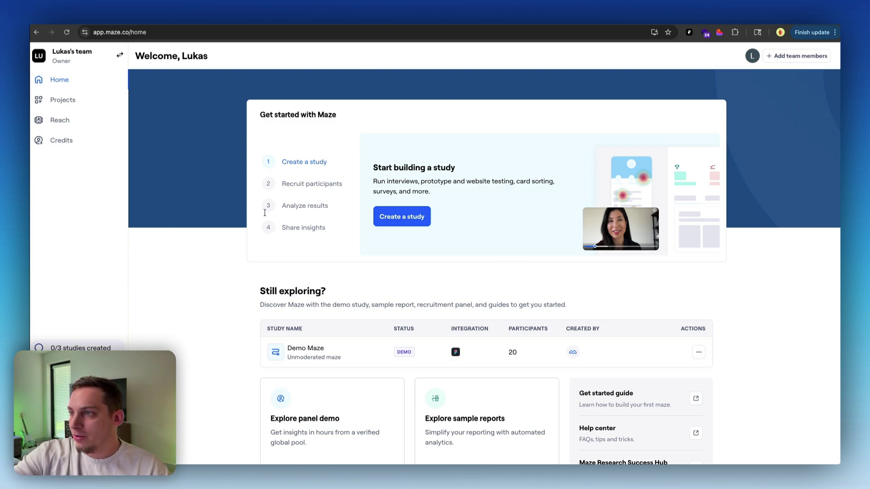
# Step: Switch to Maze in the browser and open the Demo Maze study inside the Demo project
pyautogui.scroll(-1, 344, 299)
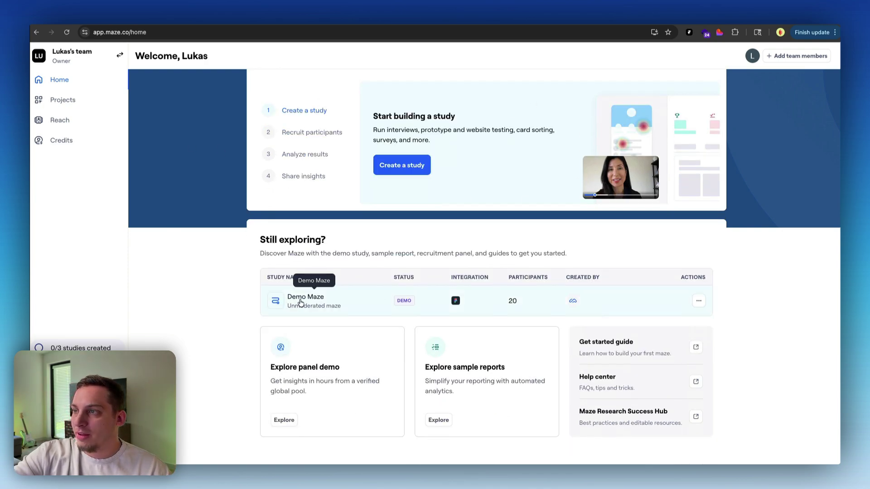
pyautogui.click(72, 97)
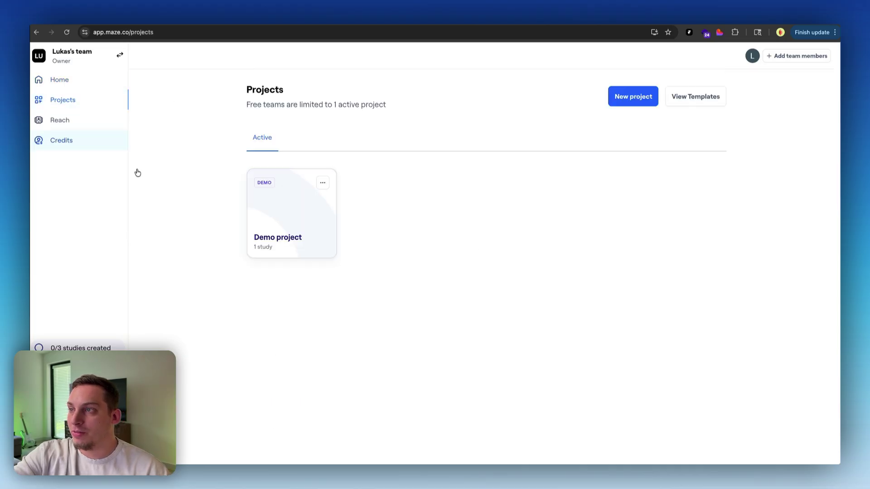
pyautogui.click(303, 236)
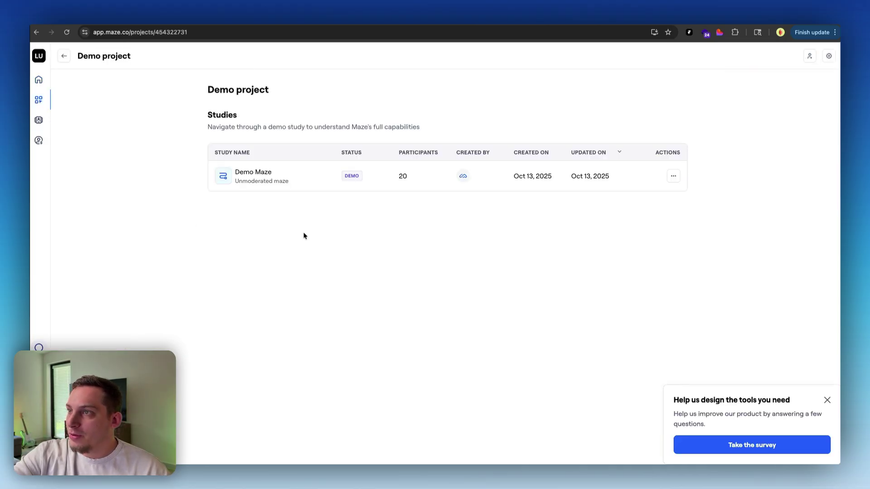
pyautogui.click(274, 179)
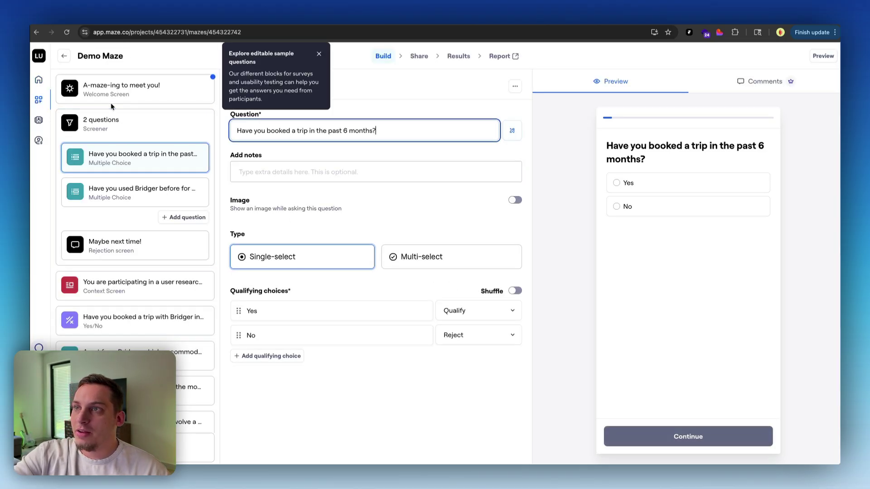
# Step: Review the Demo Maze's welcome screen, both screener questions and the context screen
pyautogui.click(138, 90)
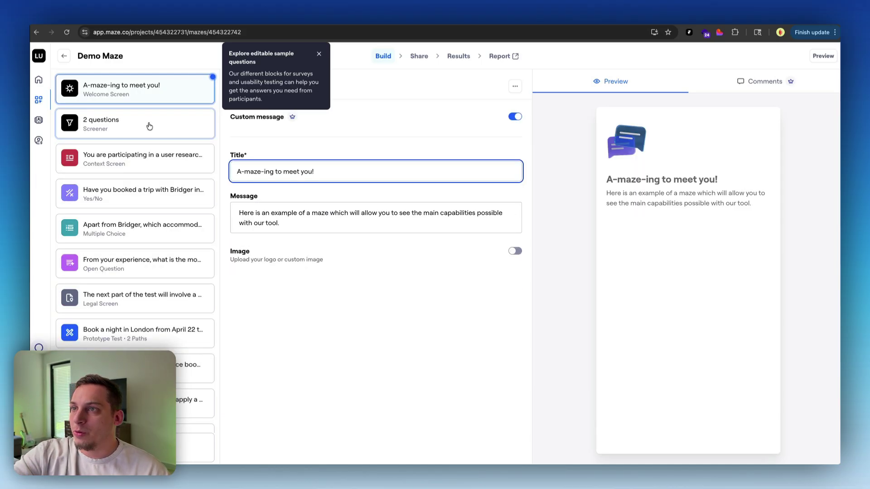
pyautogui.click(141, 130)
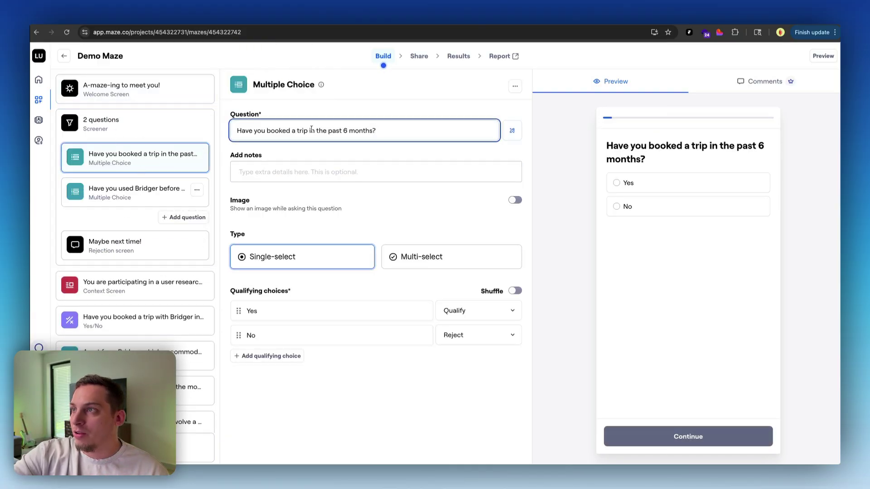
pyautogui.click(116, 202)
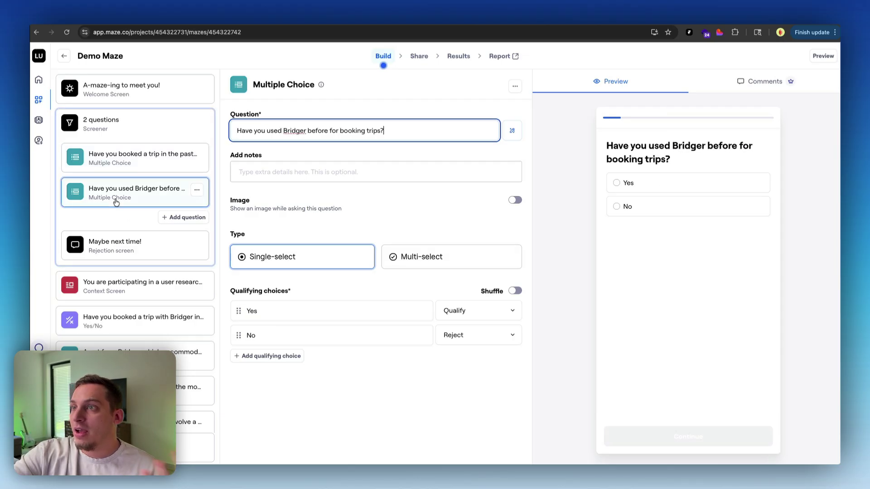
pyautogui.click(125, 292)
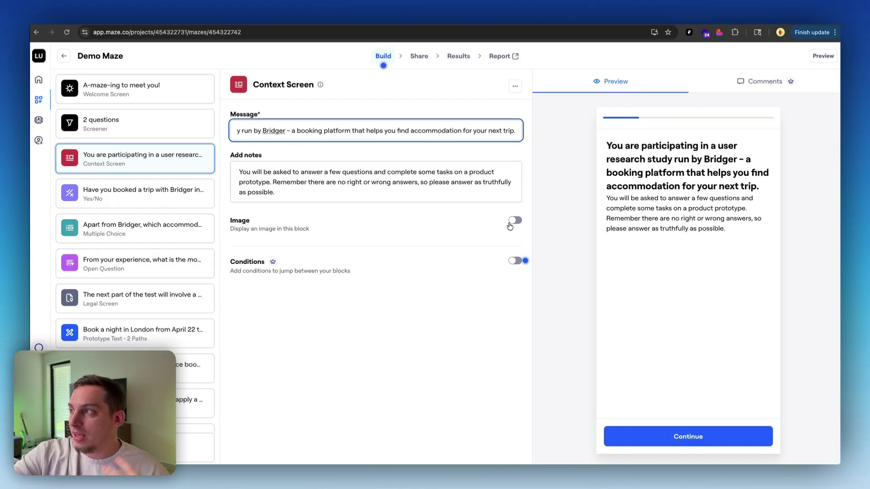
# Step: Go through the Yes/No, Multiple Choice, Open Question and Legal Screen blocks up to the London booking Prototype Test
pyautogui.press('Down')
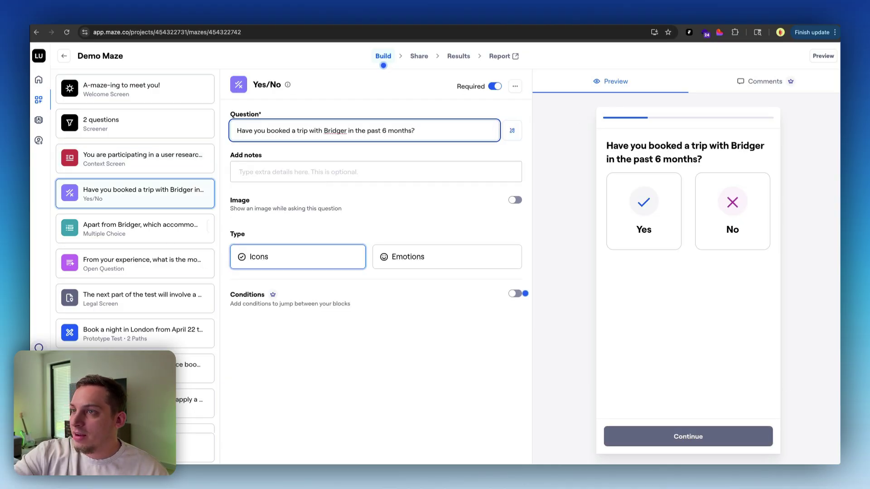
pyautogui.click(126, 229)
pyautogui.click(123, 256)
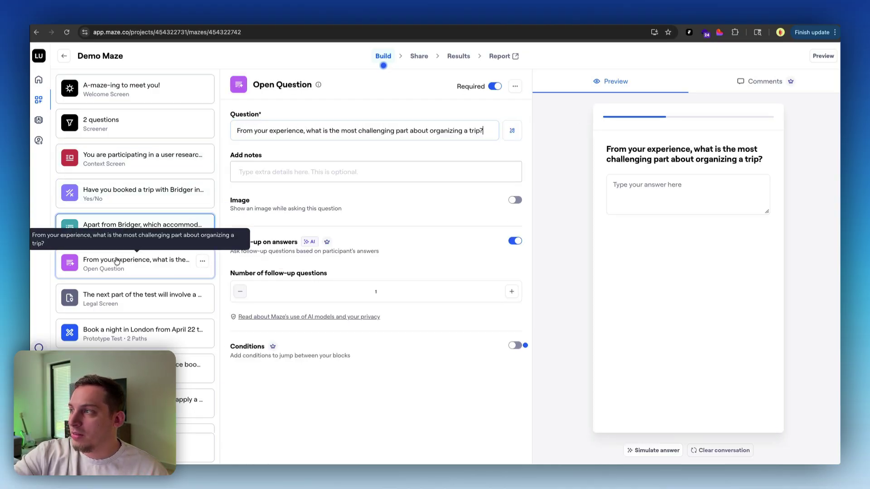
pyautogui.click(117, 305)
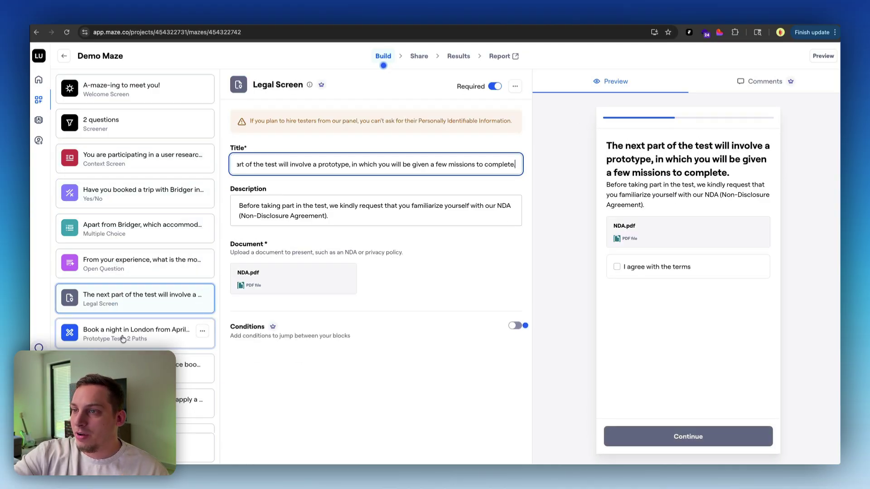
pyautogui.click(124, 340)
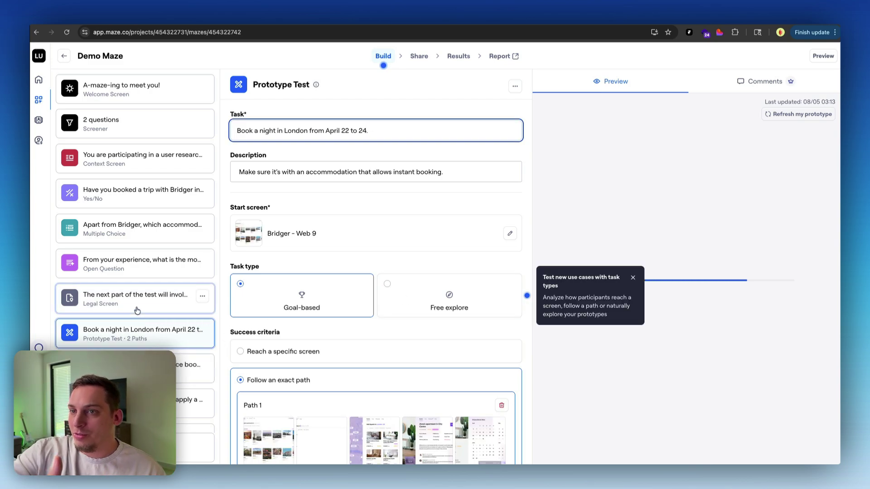
# Step: Open the "Where would you click first" Prototype Test and examine its task settings and prototype preview
pyautogui.scroll(-4, 138, 310)
pyautogui.click(135, 225)
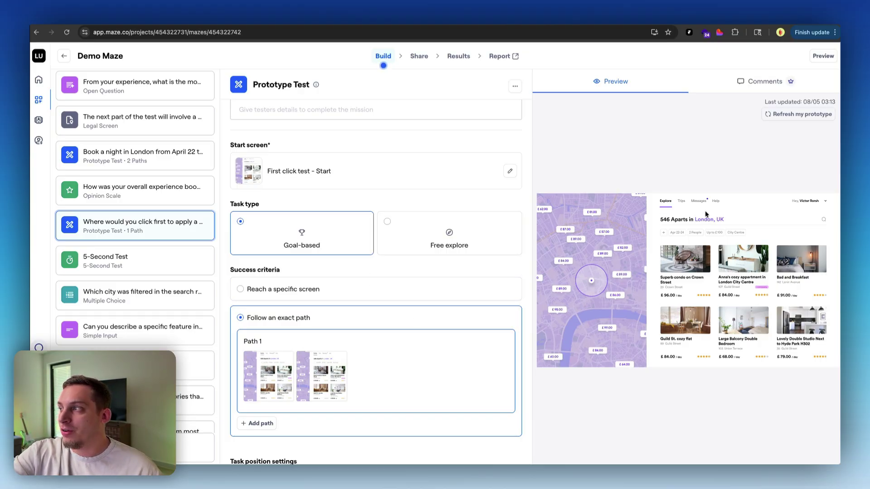
pyautogui.click(826, 368)
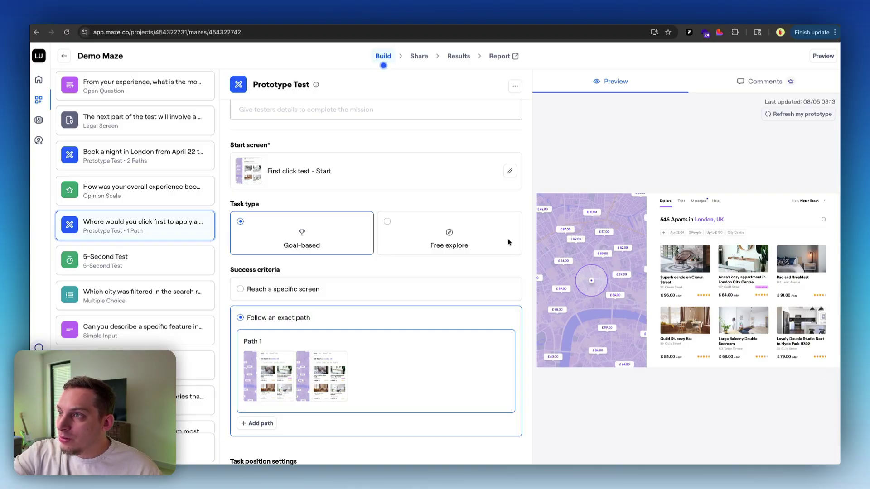
pyautogui.scroll(2, 332, 167)
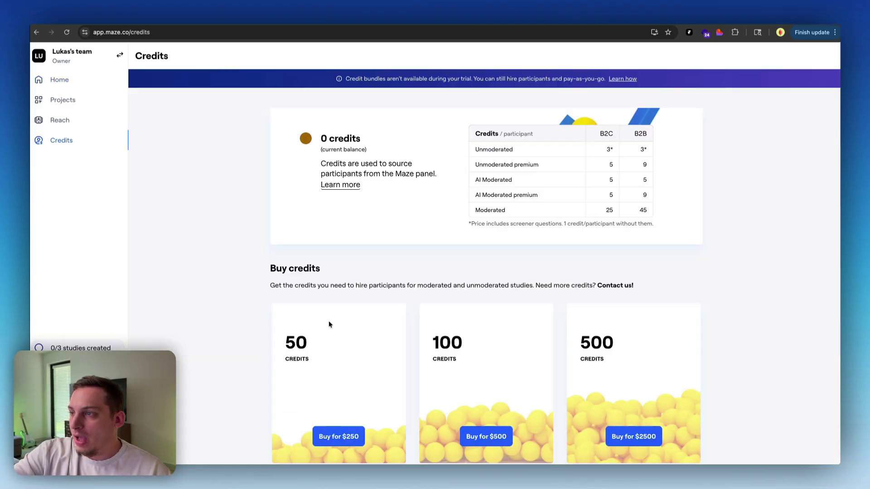
# Step: Read Maze's Credits page, highlighting the FAQ sentence on how a panel response's credit value varies
pyautogui.scroll(-3, 314, 359)
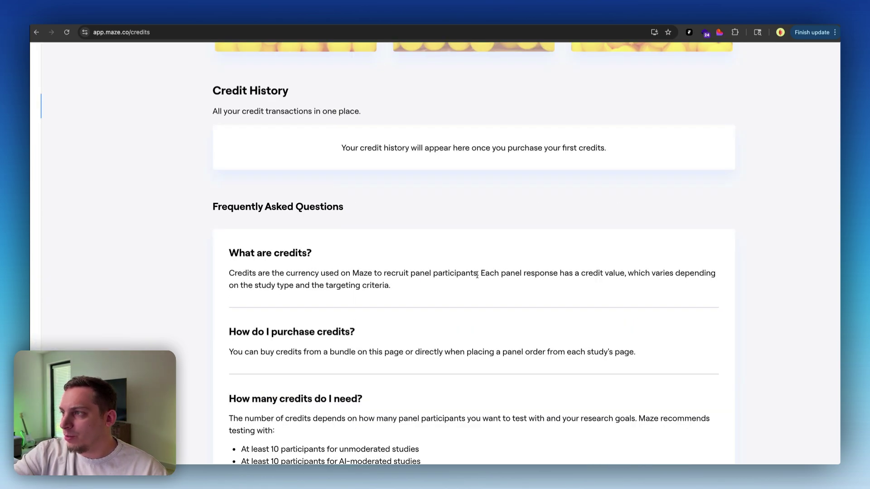
pyautogui.moveTo(479, 273); pyautogui.dragTo(680, 289)
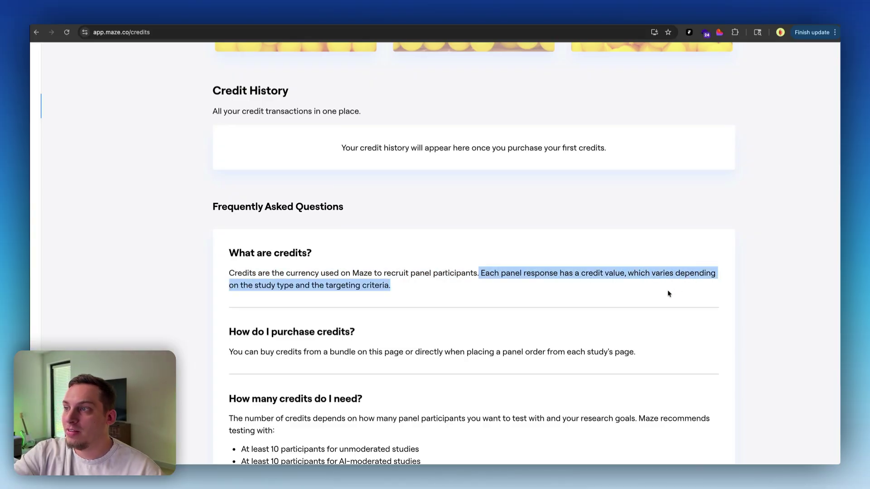
pyautogui.click(400, 287)
pyautogui.scroll(-5, 400, 286)
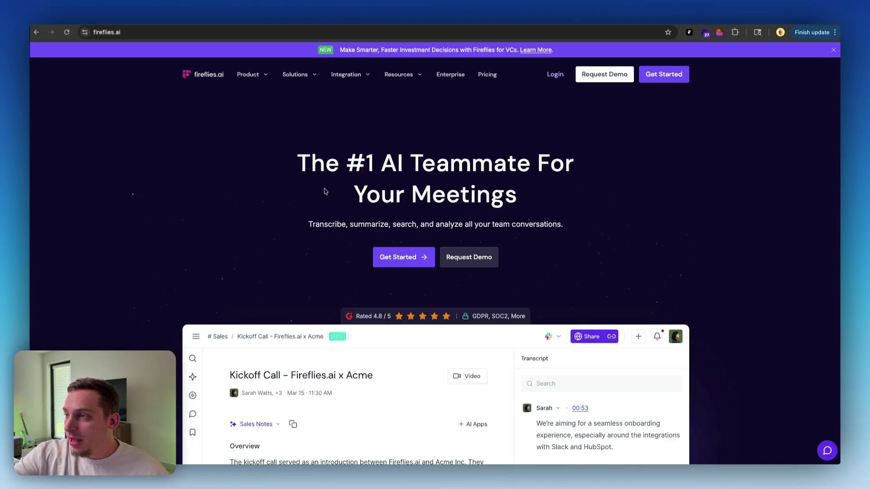
# Step: Look through the Fireflies.ai homepage and show the Bullet Points example under Comprehensive AI Summaries
pyautogui.scroll(-3, 325, 191)
pyautogui.scroll(-3, 324, 191)
pyautogui.scroll(-1, 324, 191)
pyautogui.scroll(1, 325, 191)
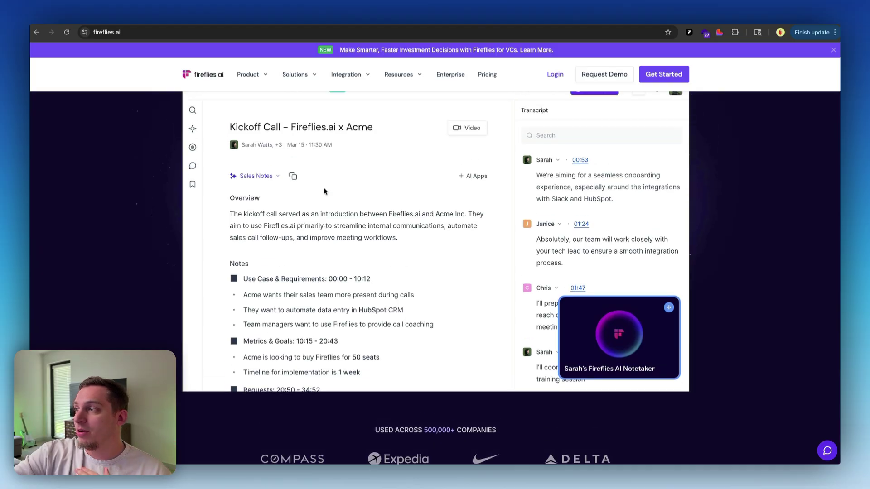
pyautogui.scroll(-12, 325, 192)
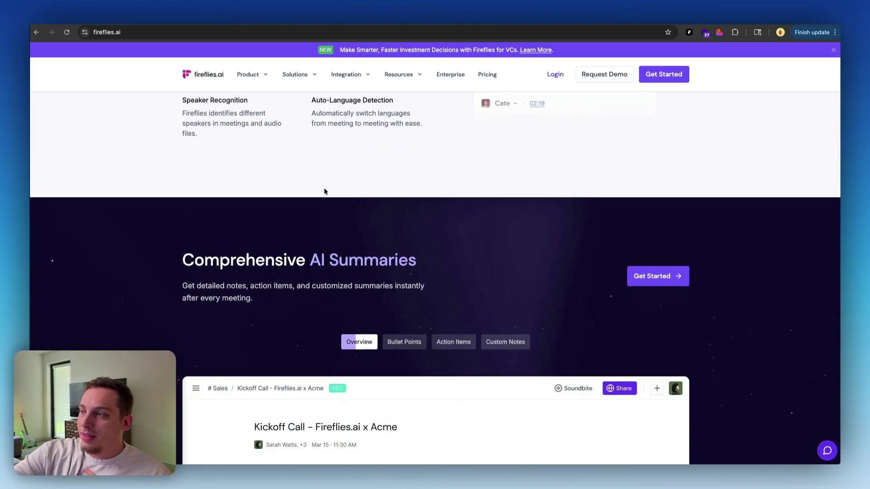
pyautogui.scroll(-1, 325, 190)
pyautogui.click(406, 187)
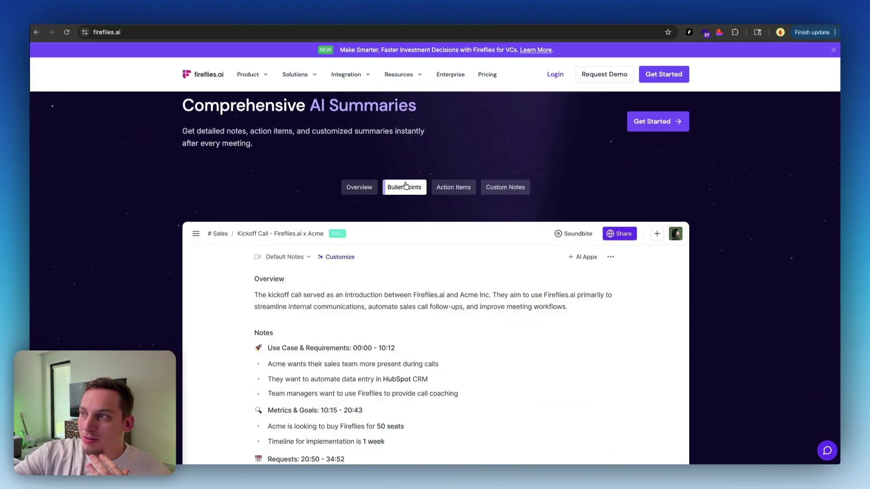
# Step: Examine Fireflies.ai's recording and transcription options and its AI-powered search section
pyautogui.scroll(-12, 360, 235)
pyautogui.scroll(-2, 362, 239)
pyautogui.scroll(-1, 362, 239)
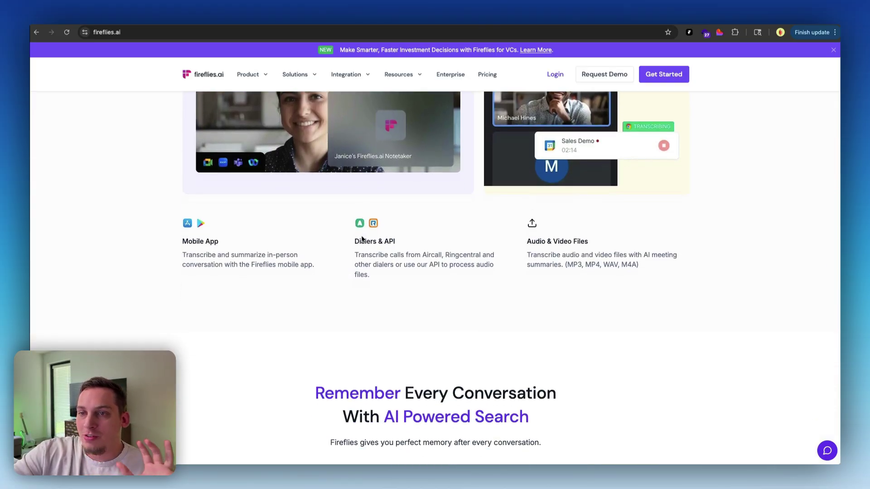
pyautogui.scroll(-8, 362, 239)
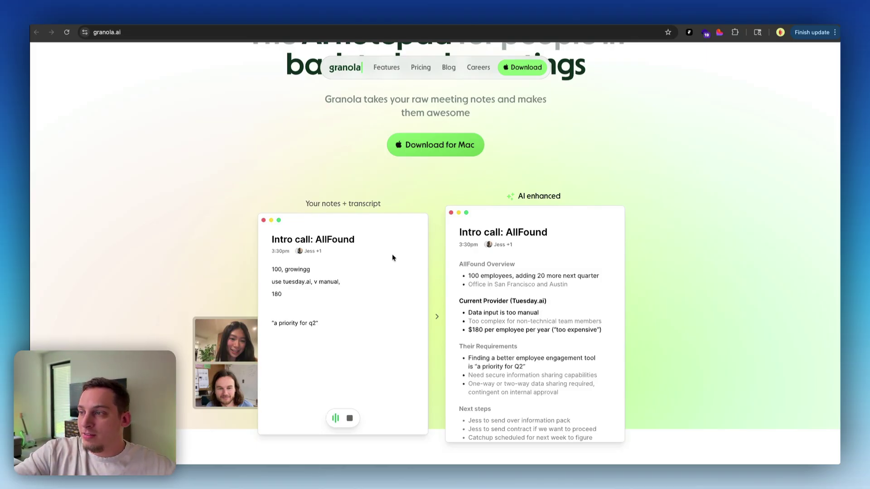
# Step: Browse the Granola homepage's How it works section and preview the Customer discovery meeting template
pyautogui.scroll(-2, 393, 258)
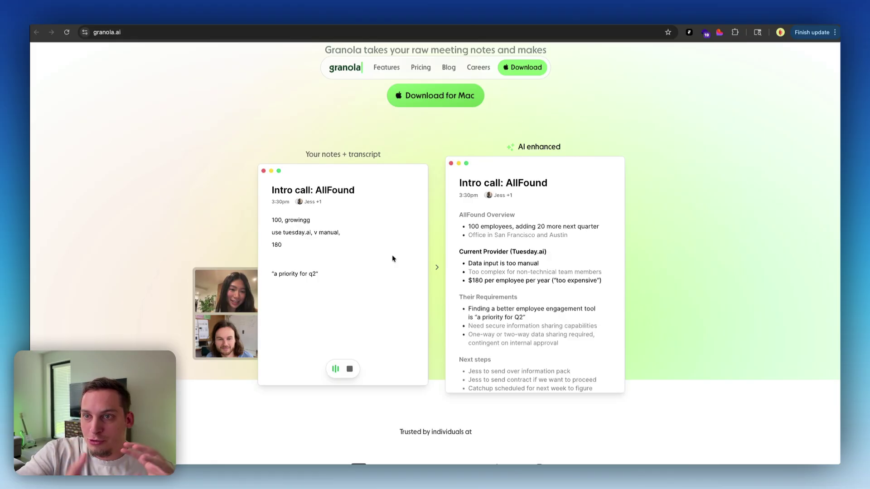
pyautogui.scroll(-20, 393, 255)
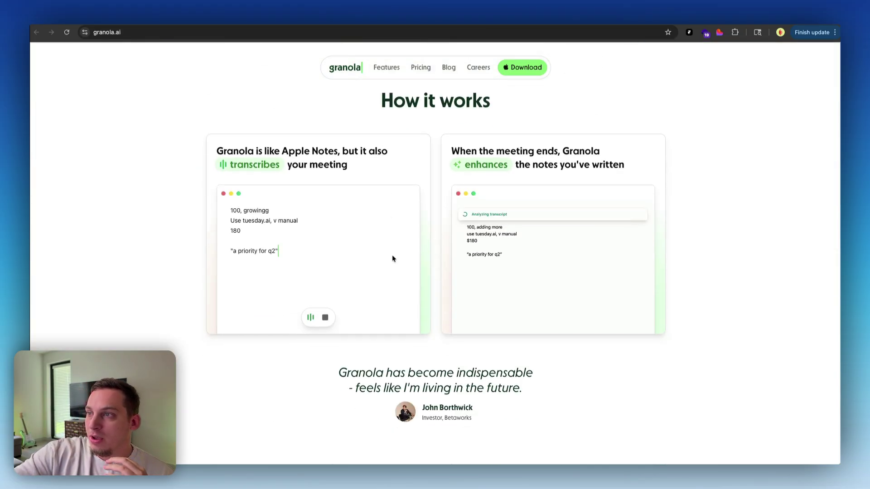
pyautogui.scroll(-1, 392, 257)
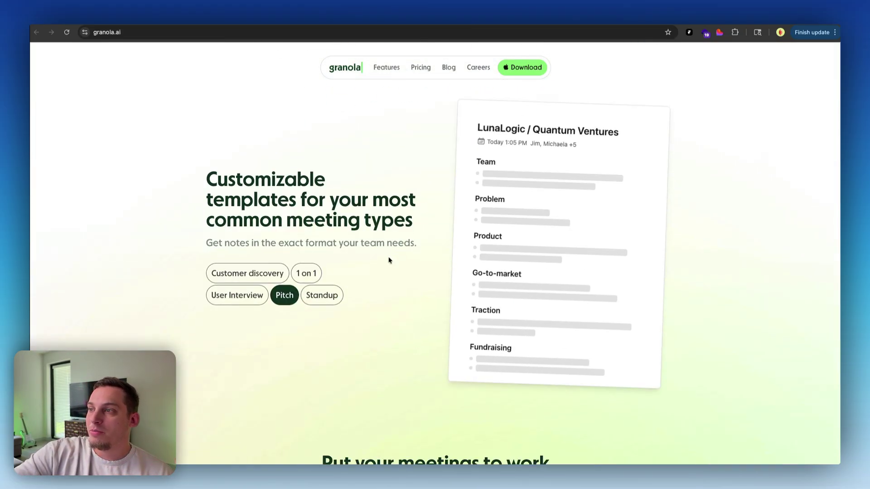
pyautogui.click(275, 278)
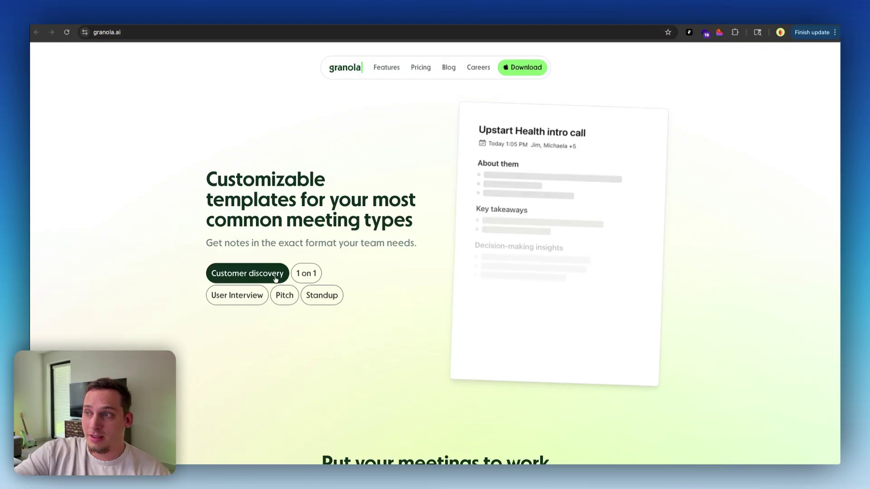
# Step: Preview Granola's 1 on 1, Standup, Pitch and User Interview meeting templates
pyautogui.click(307, 273)
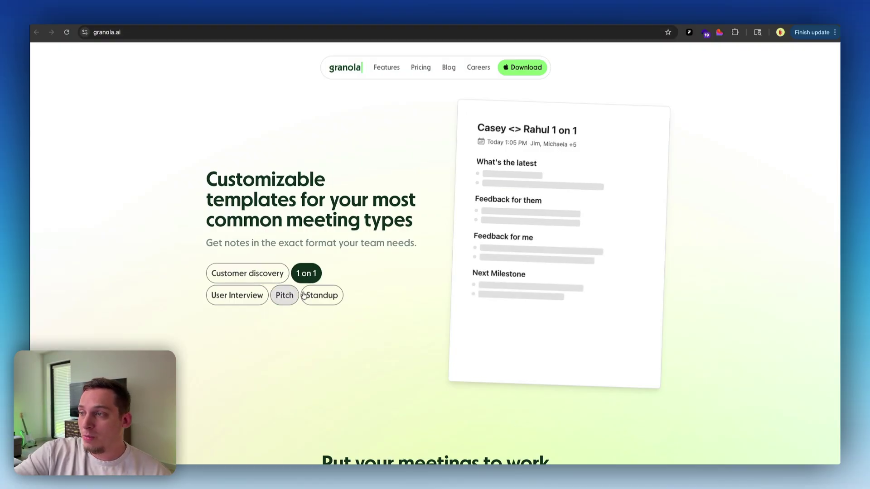
pyautogui.click(320, 295)
pyautogui.click(284, 295)
pyautogui.click(245, 302)
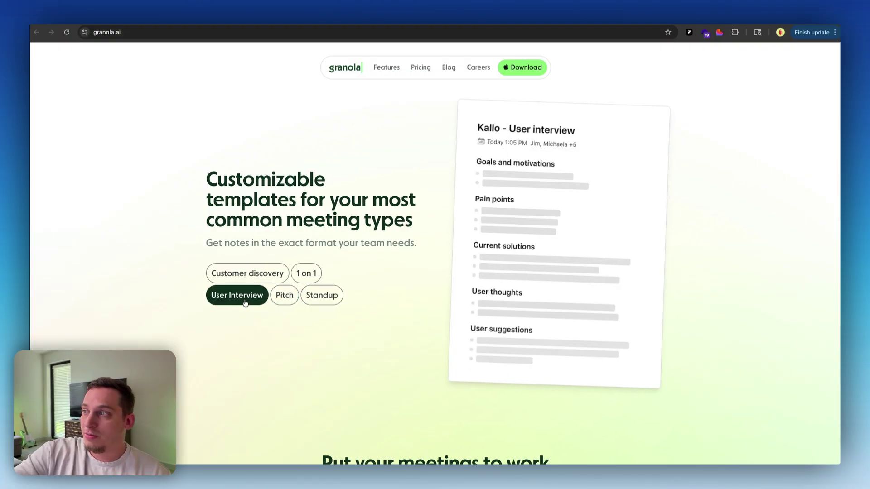
pyautogui.scroll(2, 200, 322)
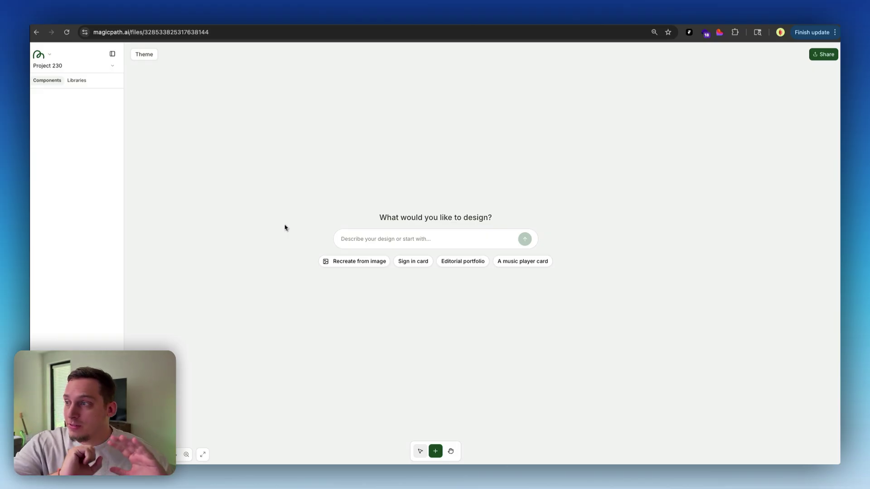
# Step: In MagicPath's project theme settings, preview the Discord theme's component examples in dark and light mode
pyautogui.click(144, 54)
pyautogui.scroll(-8, 319, 238)
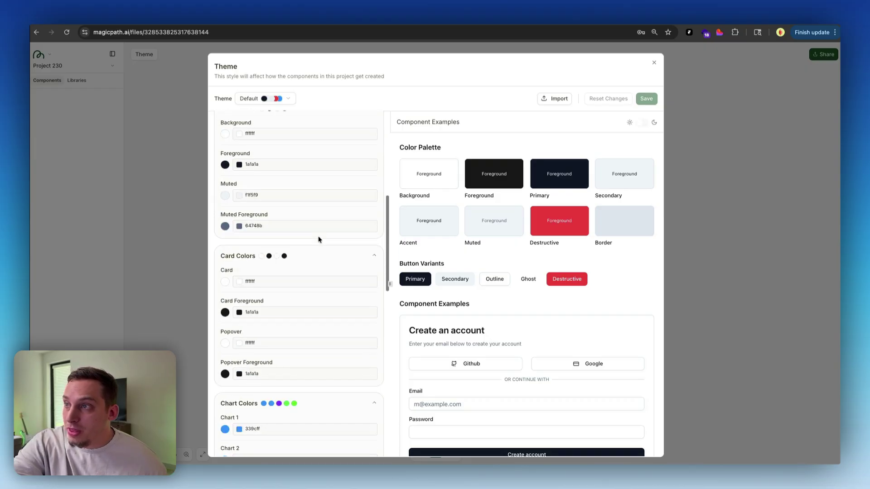
pyautogui.click(281, 102)
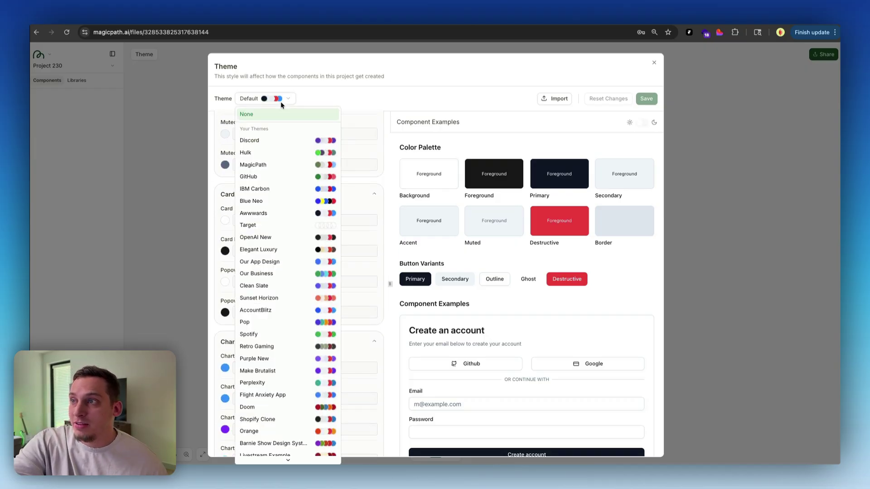
pyautogui.click(273, 142)
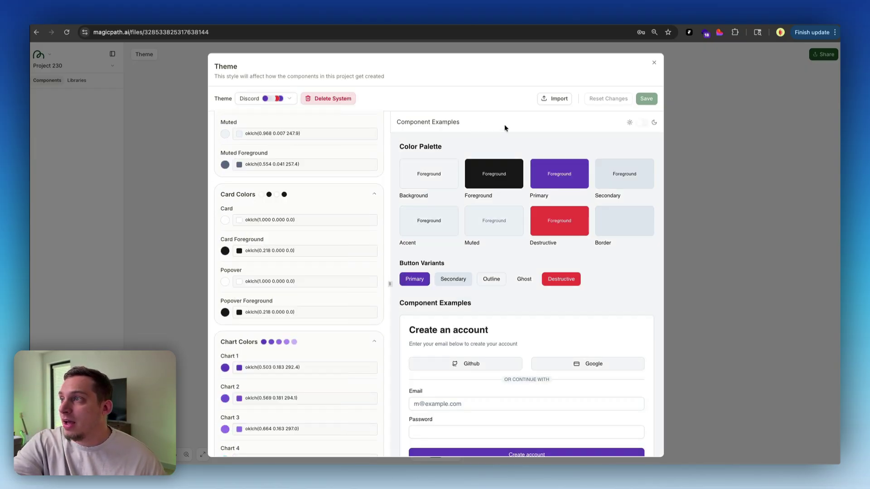
pyautogui.click(642, 122)
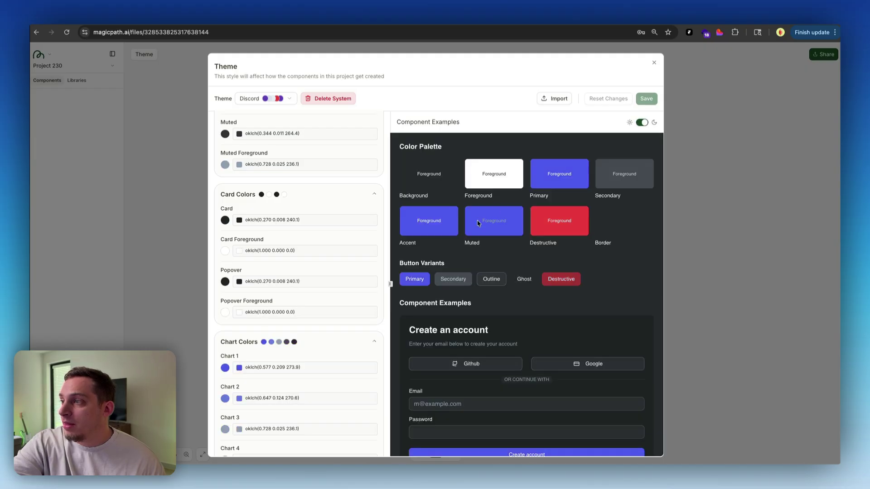
pyautogui.scroll(-10, 478, 222)
pyautogui.scroll(10, 498, 204)
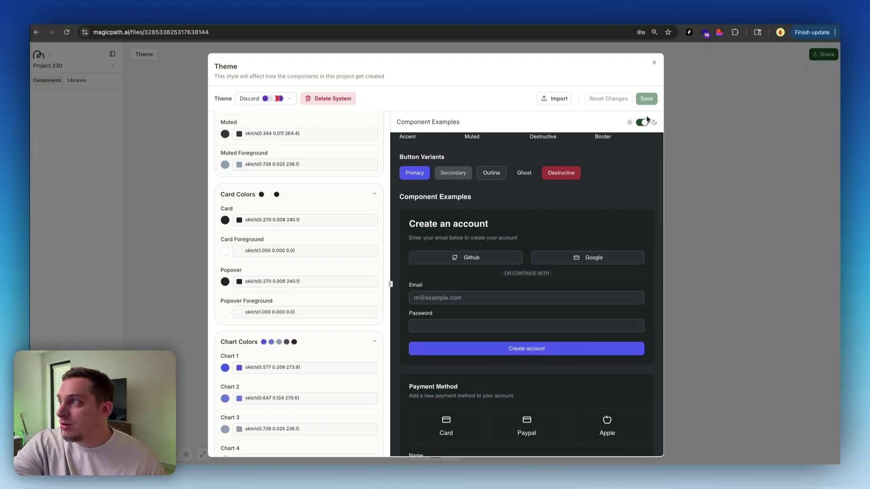
pyautogui.click(642, 123)
pyautogui.click(643, 123)
pyautogui.click(643, 124)
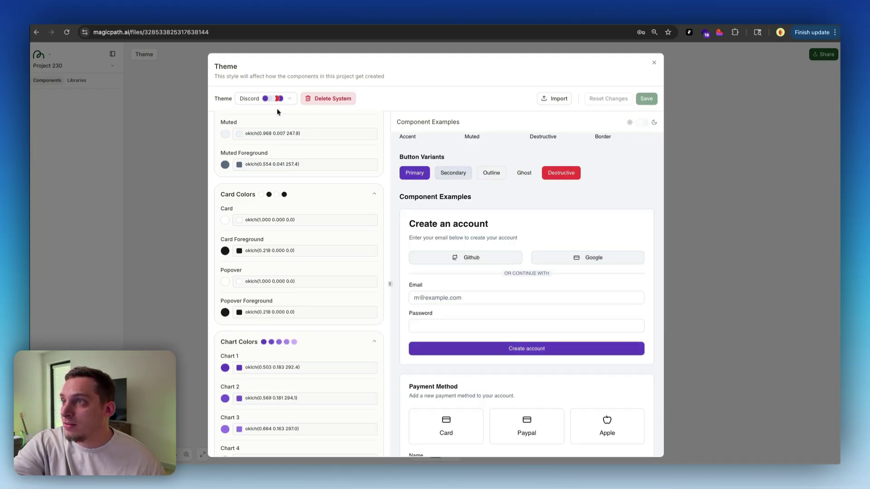
# Step: Preview the Hulk and Blue Neo themes, comparing their component examples in dark and light mode
pyautogui.click(269, 98)
pyautogui.click(280, 154)
pyautogui.scroll(-6, 451, 194)
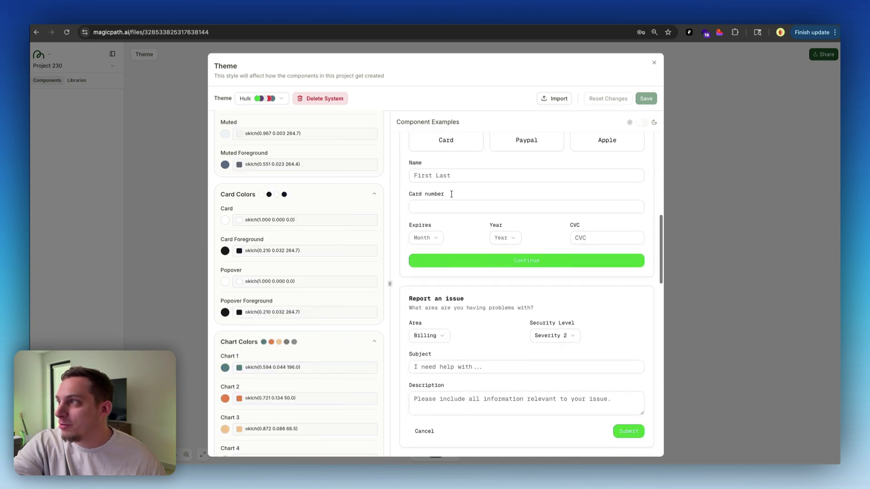
pyautogui.click(641, 122)
pyautogui.scroll(-6, 506, 257)
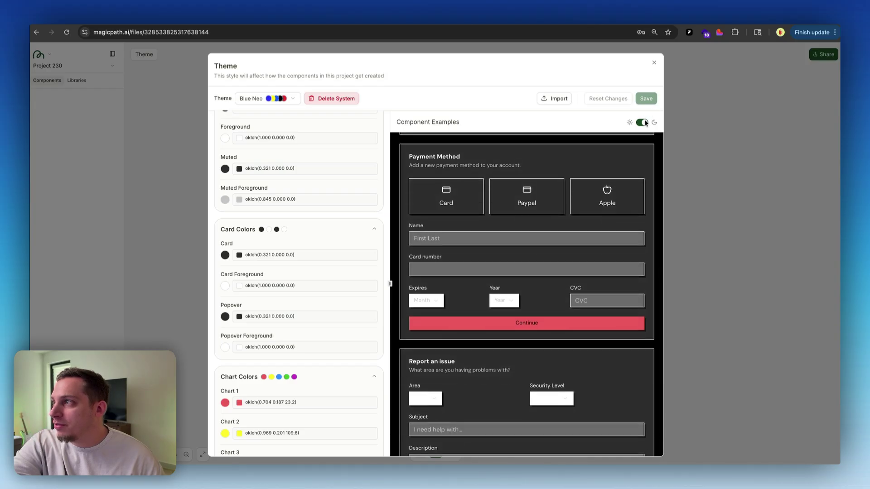
pyautogui.click(642, 122)
pyautogui.scroll(6, 558, 196)
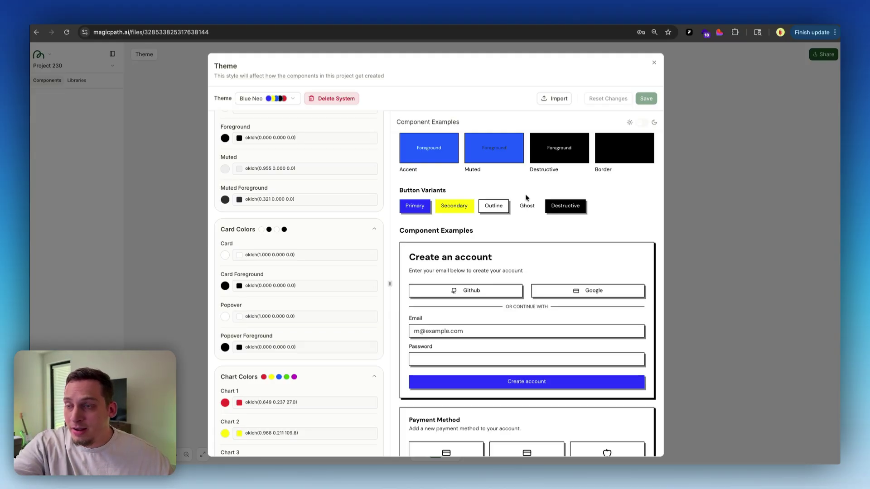
# Step: Return to the Discord theme, review its dark-mode component examples, and close the theme settings
pyautogui.click(278, 98)
pyautogui.click(275, 141)
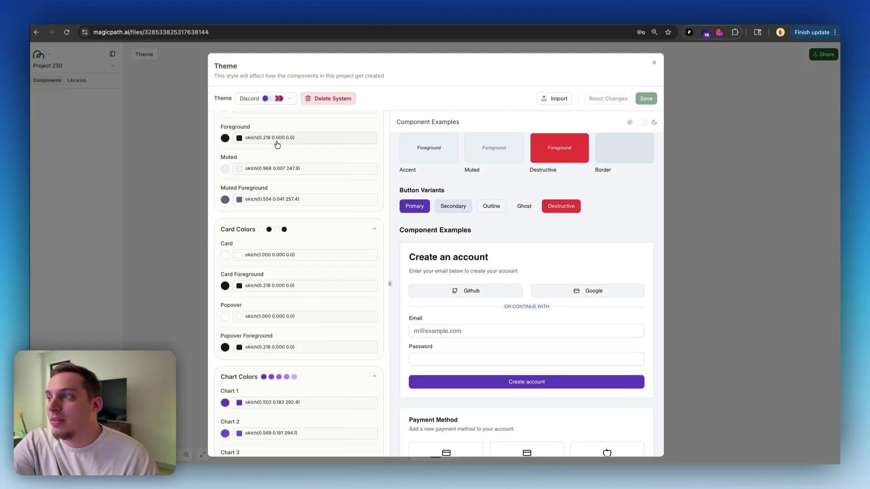
pyautogui.click(637, 120)
pyautogui.scroll(-2, 542, 278)
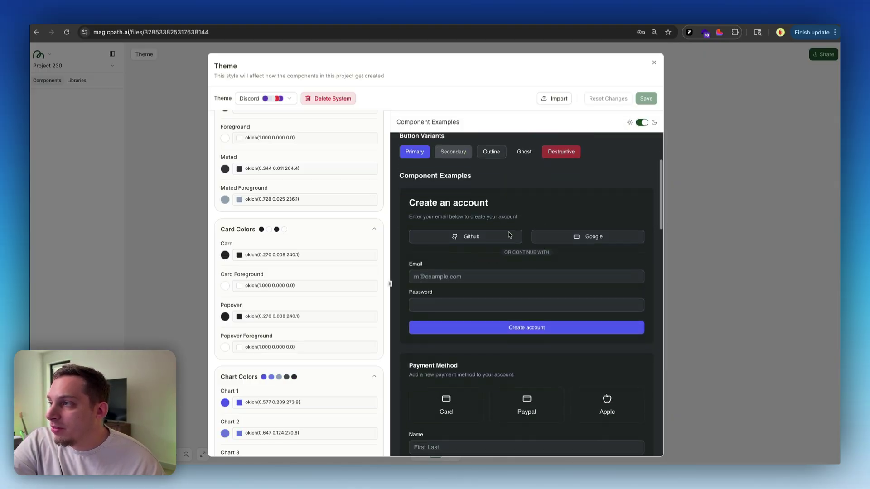
pyautogui.scroll(-10, 396, 229)
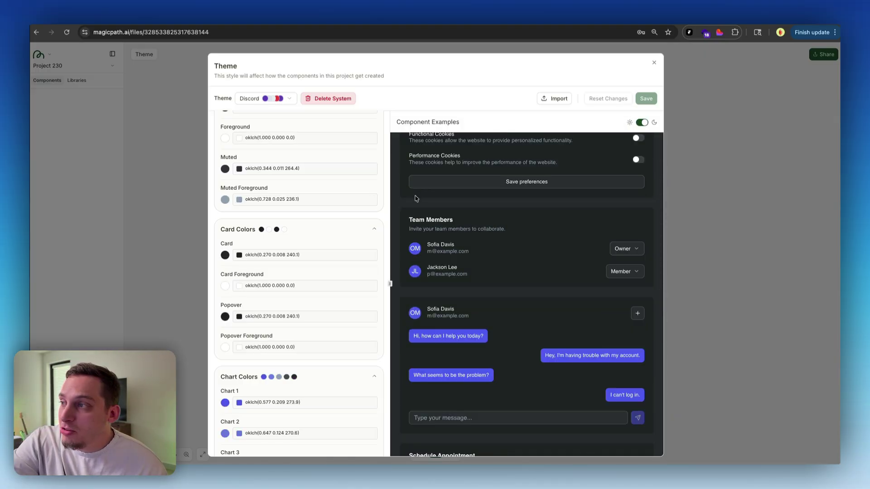
pyautogui.scroll(-5, 420, 298)
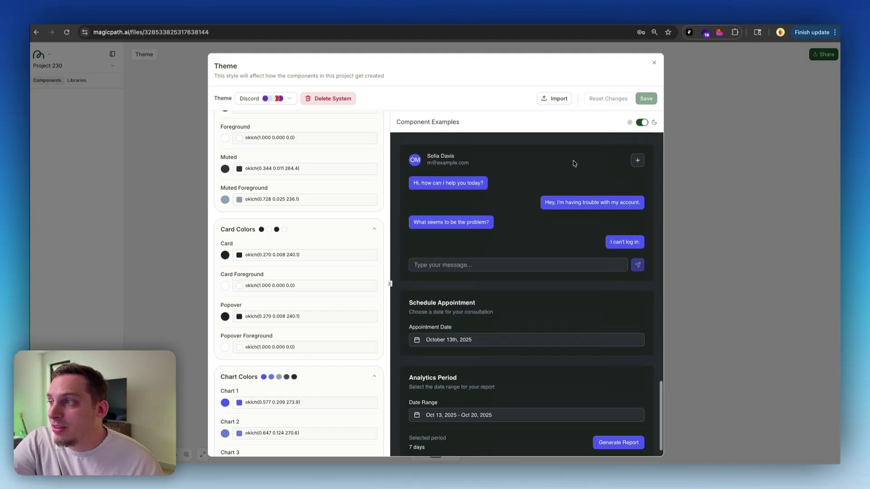
pyautogui.scroll(10, 504, 282)
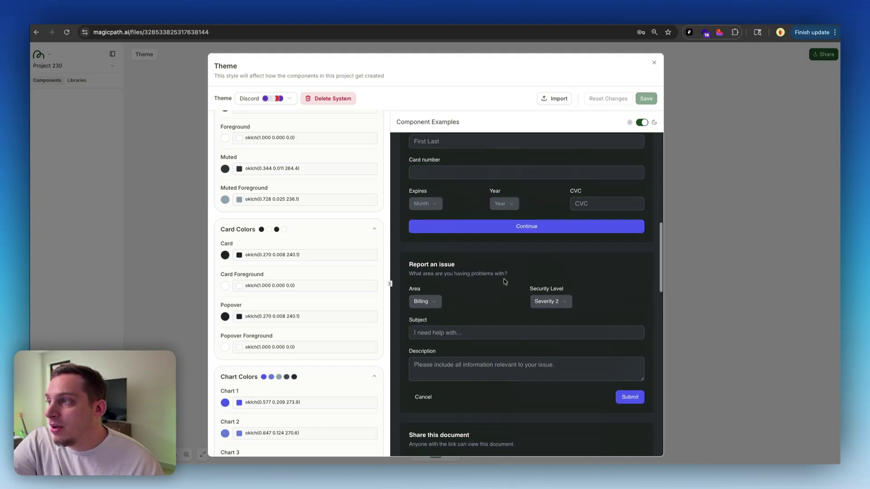
pyautogui.scroll(5, 505, 281)
pyautogui.press('Escape')
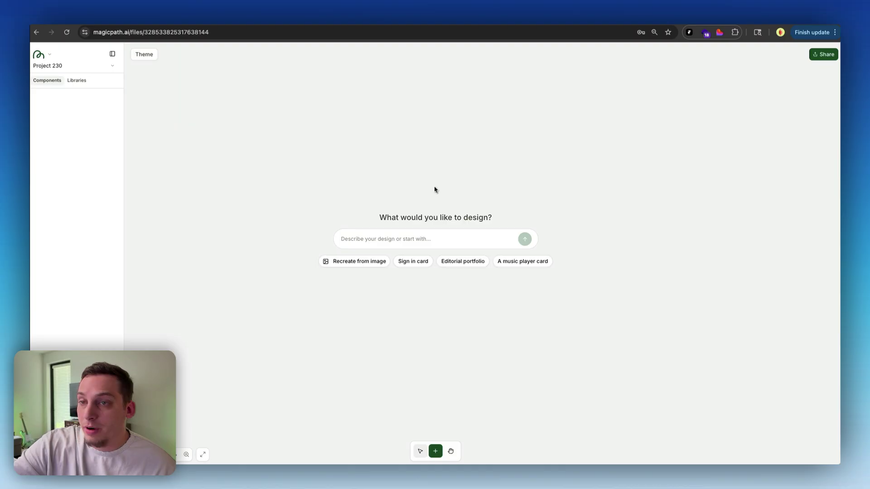
# Step: Place a blank 800 × 600 component on the canvas and choose the Discord theme for it
pyautogui.click(278, 188)
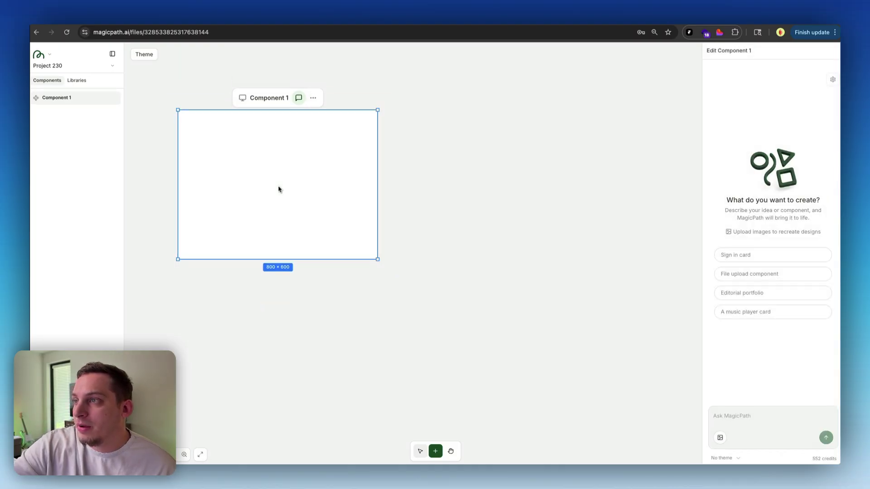
pyautogui.click(725, 458)
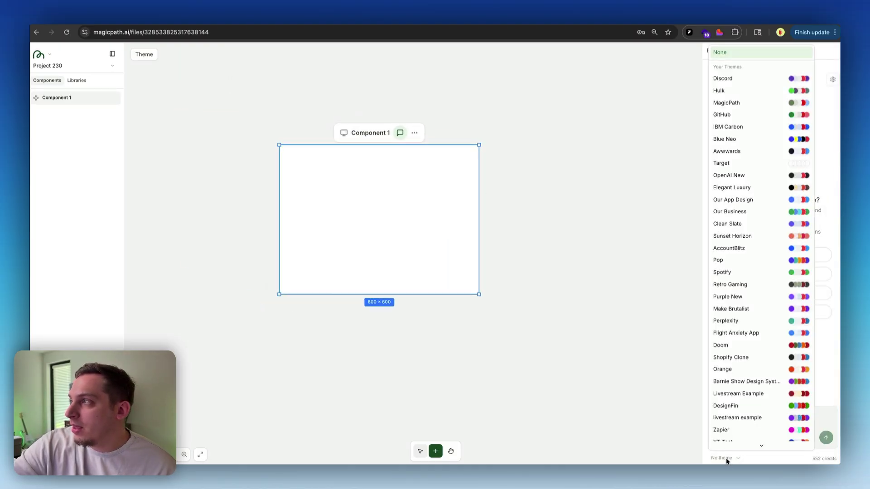
pyautogui.click(730, 78)
# Step: Generate the component from a prompt for a dark mode mobile app cancellation screen letting users cancel their subscription or stay with 50% off next month
pyautogui.write('le')
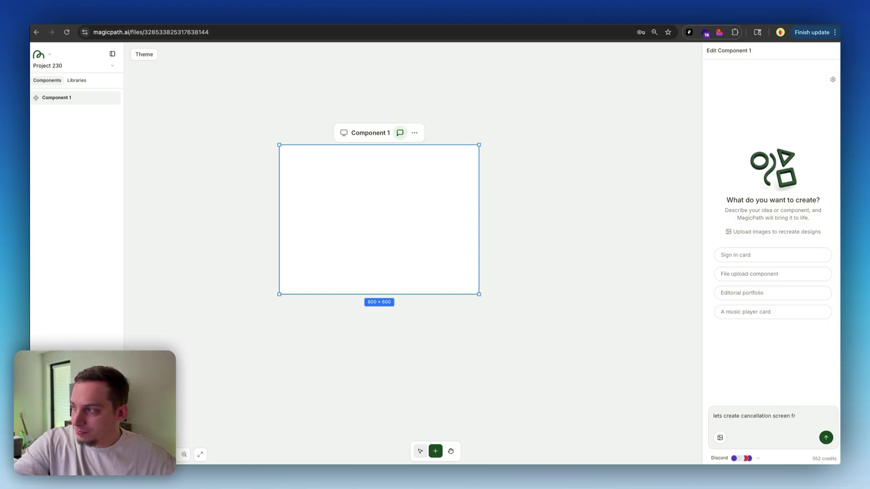
pyautogui.write('a mobile app that allows users to select to cancel their subscription or stay and get offered 50% off for the next month')
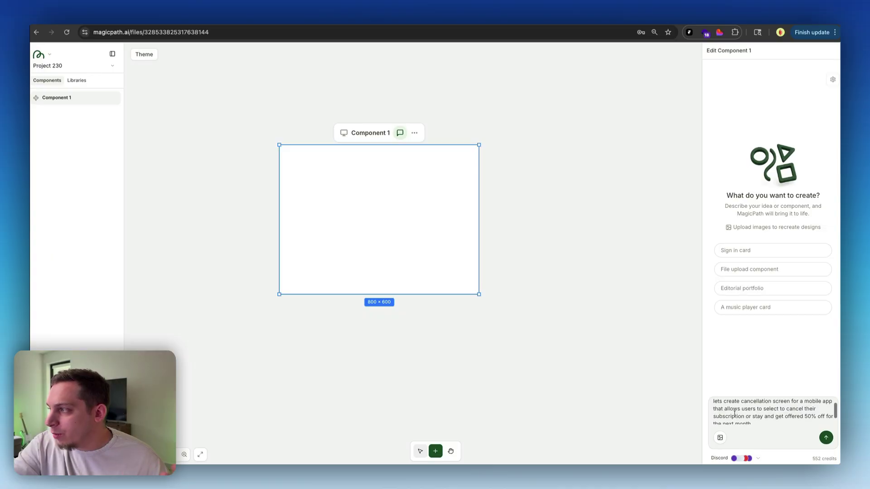
pyautogui.scroll(1, 734, 413)
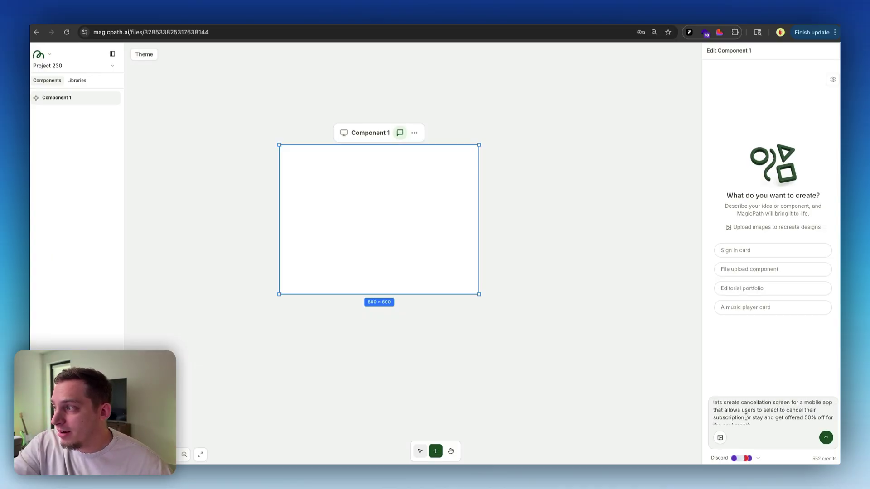
pyautogui.scroll(-1, 751, 416)
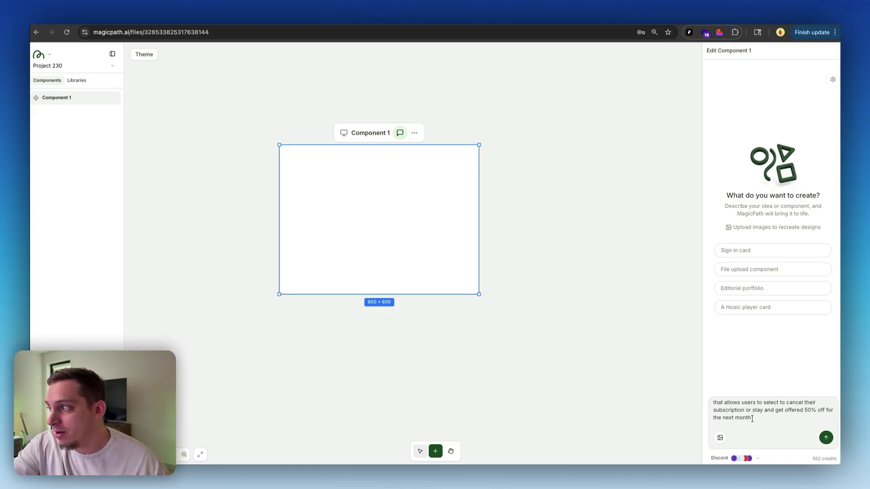
pyautogui.scroll(-1, 753, 418)
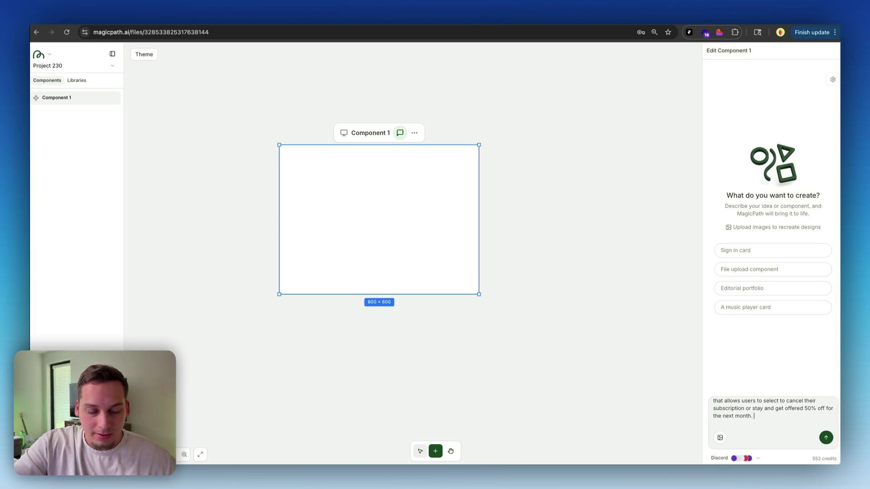
pyautogui.write('mode')
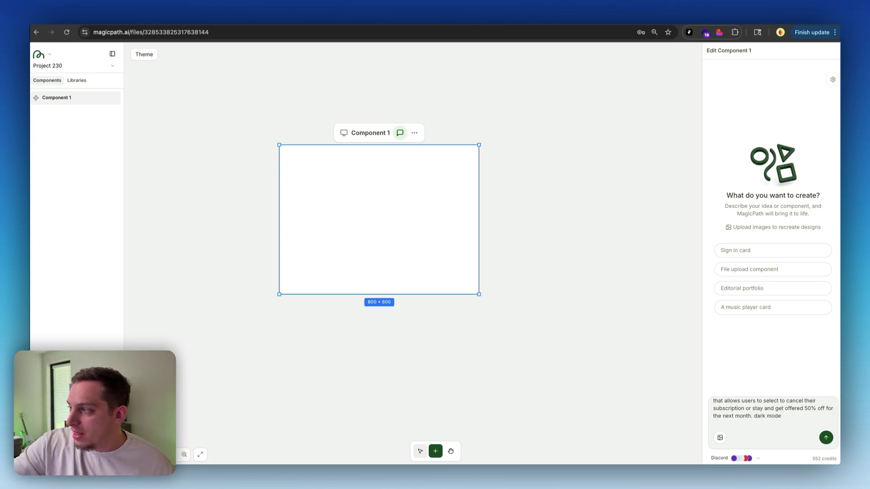
pyautogui.click(826, 438)
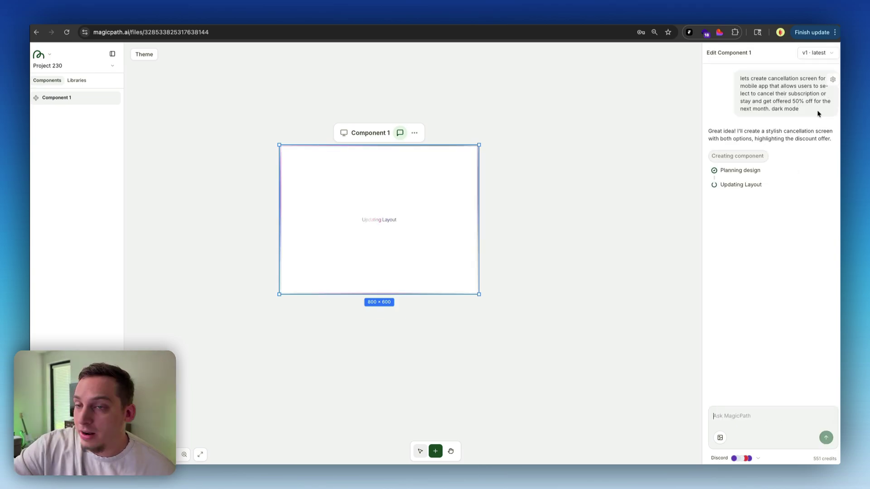
# Step: Add a second blank component level with and beside the first, and reuse the first component's prompt text in its chat
pyautogui.moveTo(813, 111); pyautogui.dragTo(732, 81)
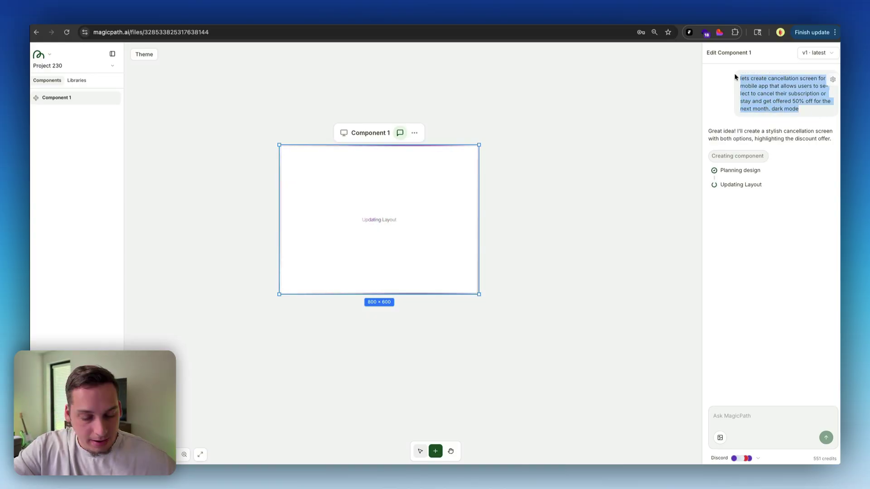
pyautogui.hscroll(3, 647, 192)
pyautogui.click(489, 206)
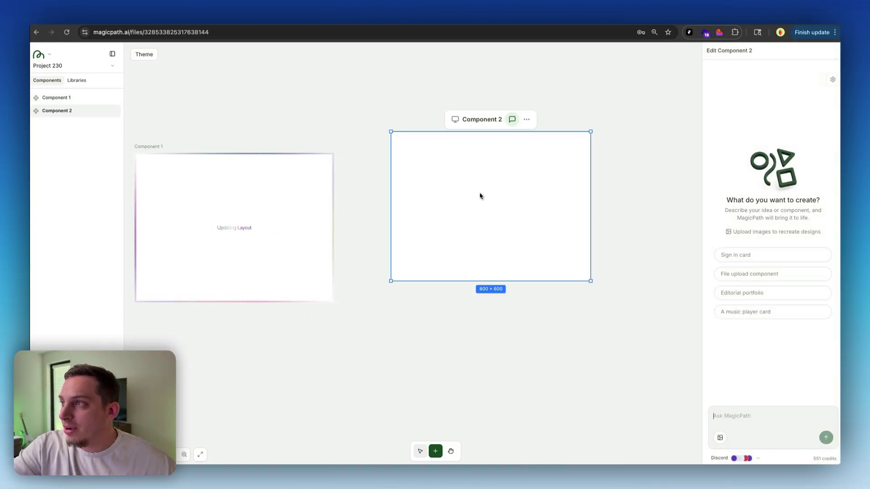
pyautogui.moveTo(475, 124); pyautogui.dragTo(436, 146)
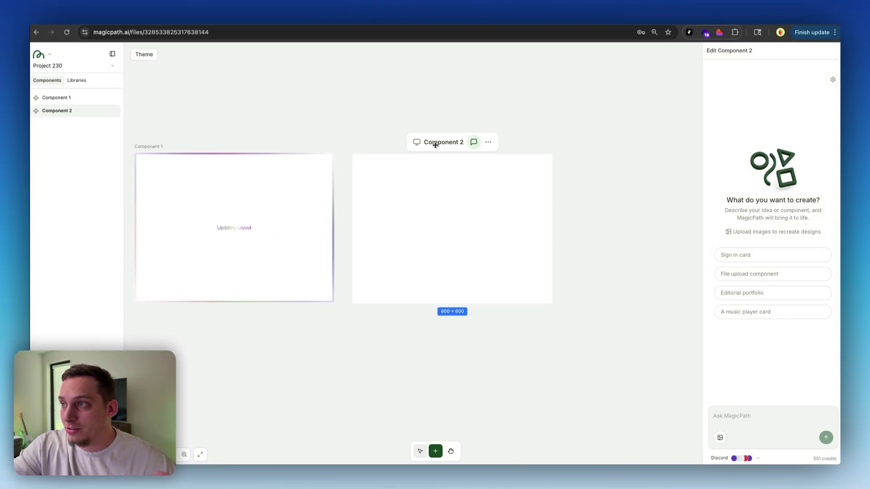
pyautogui.click(759, 415)
pyautogui.press('super+v')
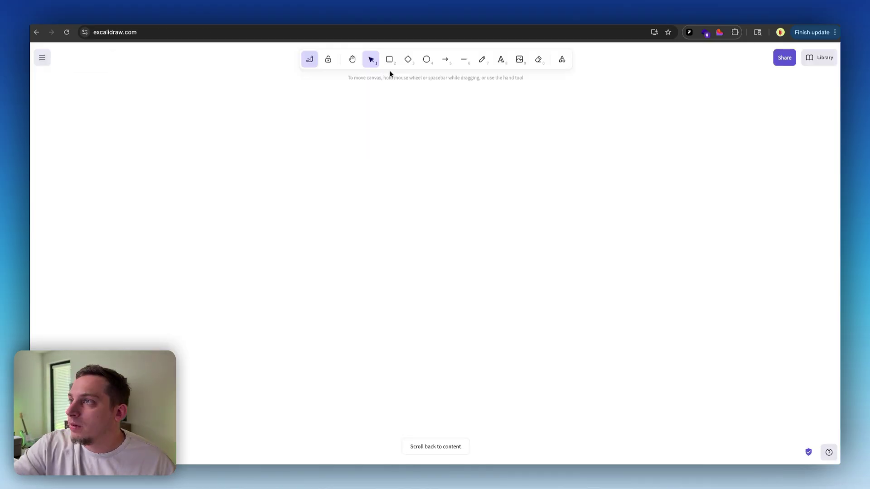
# Step: Switch to Excalidraw and draw a large blue-outlined rectangle with a narrower black-outlined rectangle inside its right side
pyautogui.click(389, 59)
pyautogui.moveTo(284, 124); pyautogui.dragTo(599, 368)
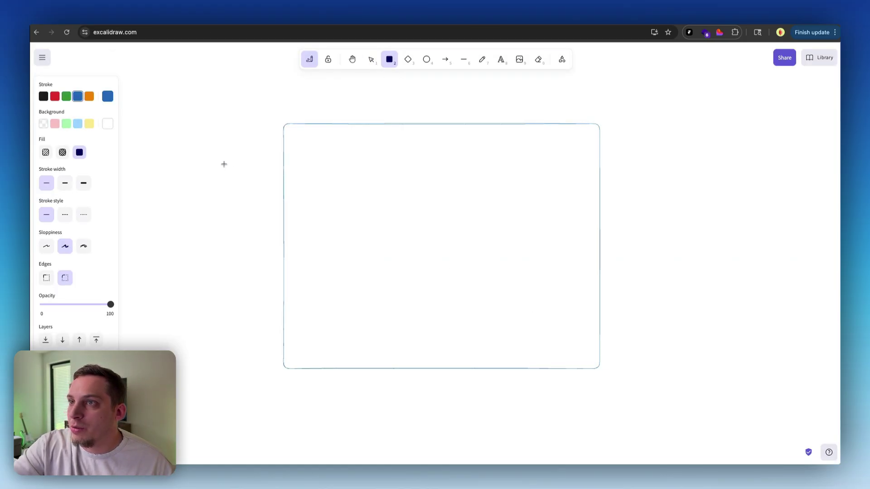
pyautogui.click(45, 97)
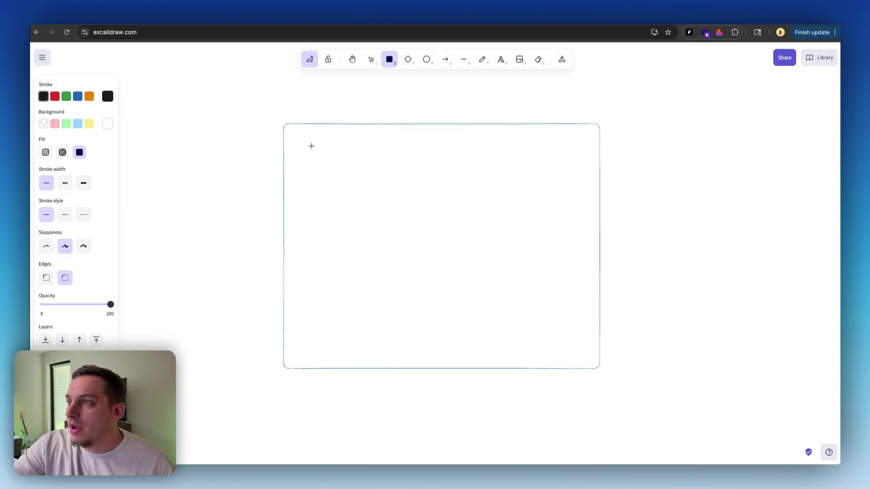
pyautogui.moveTo(439, 130); pyautogui.dragTo(594, 363)
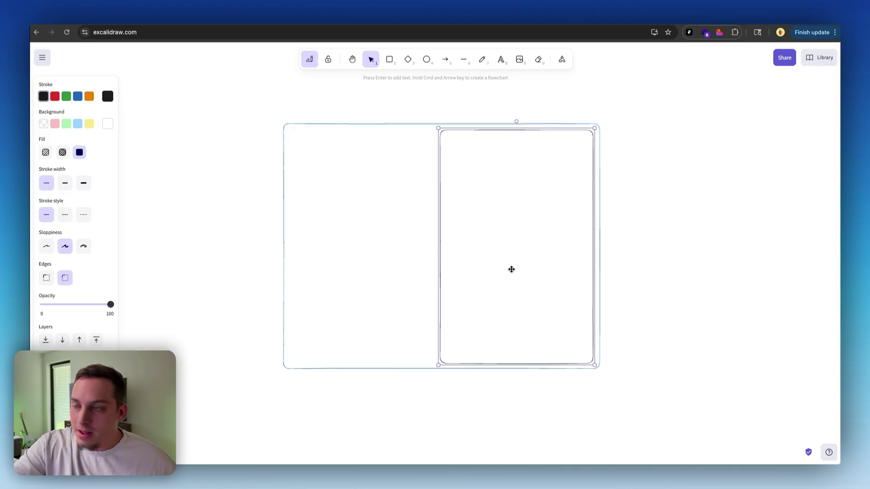
pyautogui.moveTo(438, 253); pyautogui.dragTo(456, 254)
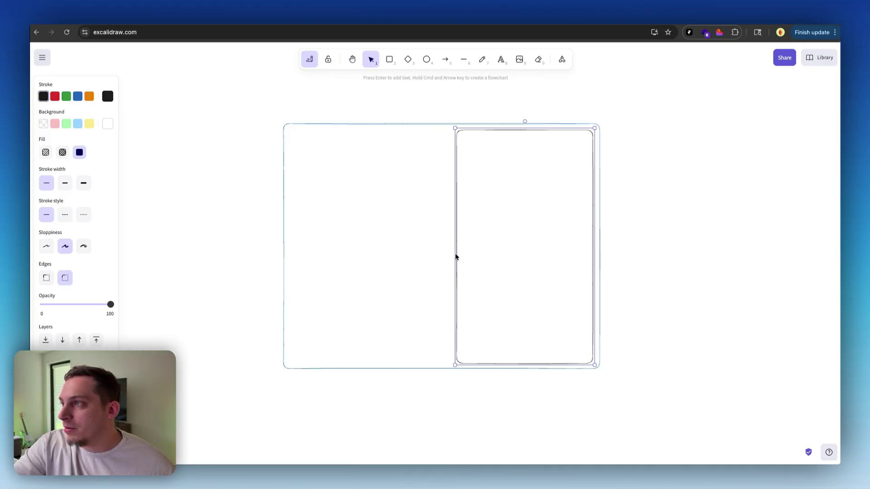
# Step: Create a wide title block and three thin text bars below it in the frame's empty half from copies of the inner rectangle
pyautogui.moveTo(492, 219); pyautogui.dragTo(334, 237)
pyautogui.moveTo(427, 365); pyautogui.dragTo(427, 192)
pyautogui.moveTo(390, 143); pyautogui.dragTo(388, 206)
pyautogui.moveTo(388, 257)
pyautogui.mouseDown()
pyautogui.moveTo(379, 225)
pyautogui.moveTo(381, 260)
pyautogui.mouseUp()
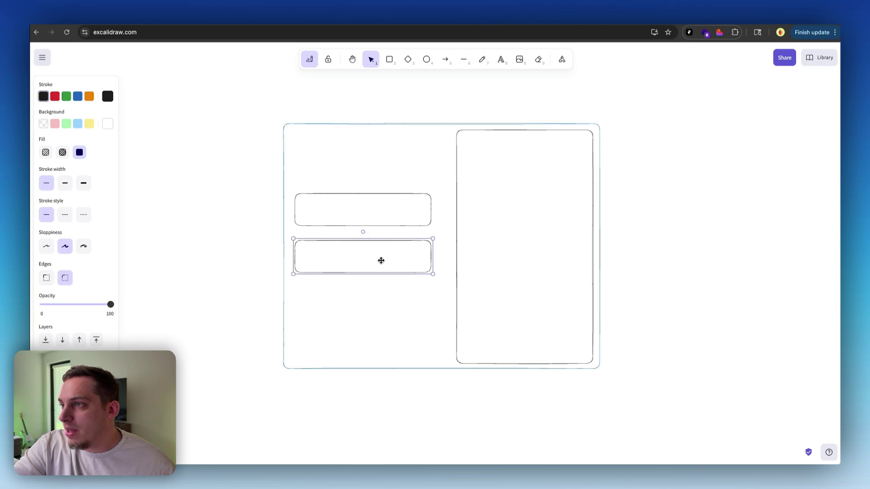
pyautogui.moveTo(432, 273); pyautogui.dragTo(369, 277)
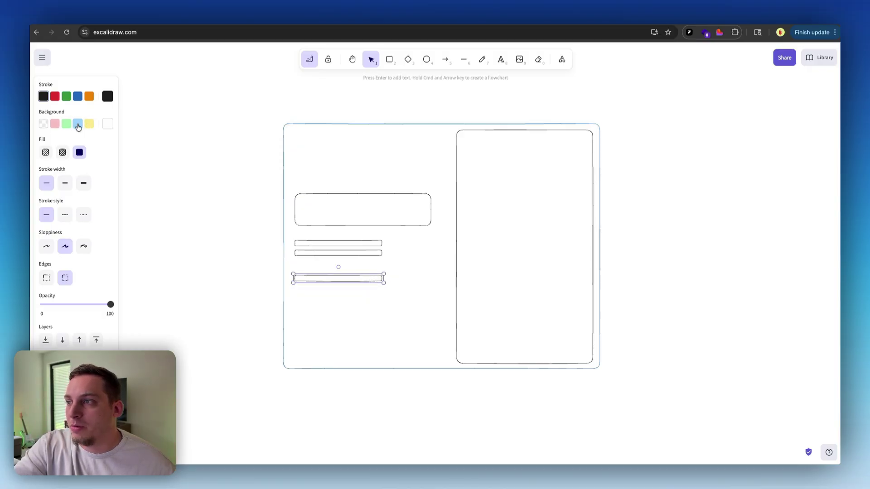
# Step: Turn the lowest bar into a light-red filled button and place a same-size copy with a transparent background beside it
pyautogui.click(77, 124)
pyautogui.click(55, 124)
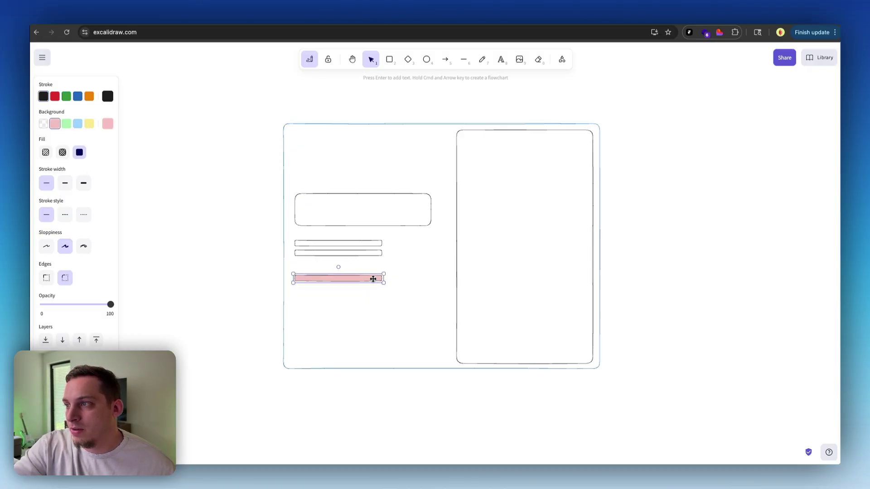
pyautogui.moveTo(383, 283)
pyautogui.mouseDown()
pyautogui.moveTo(341, 294)
pyautogui.moveTo(389, 283)
pyautogui.moveTo(379, 284)
pyautogui.mouseUp()
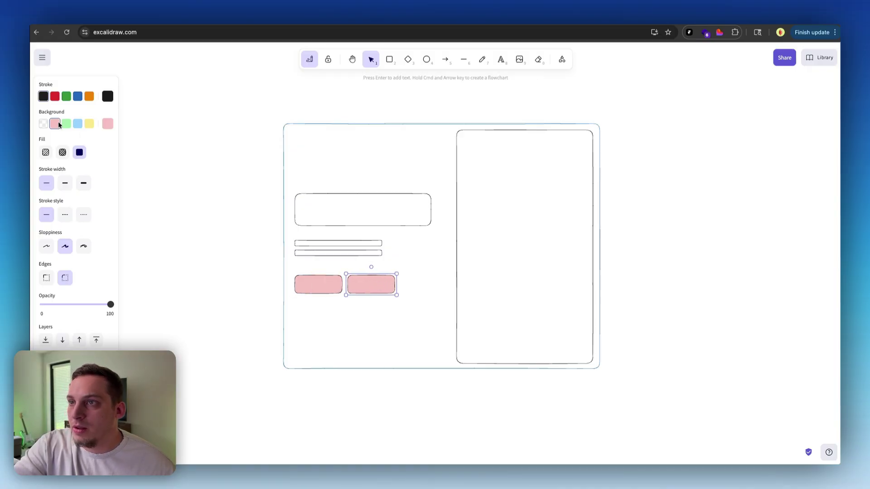
pyautogui.click(43, 124)
# Step: Fill the title block and both thin text bars with light gray e9ecef, and the tall rectangle with light blue
pyautogui.click(319, 253)
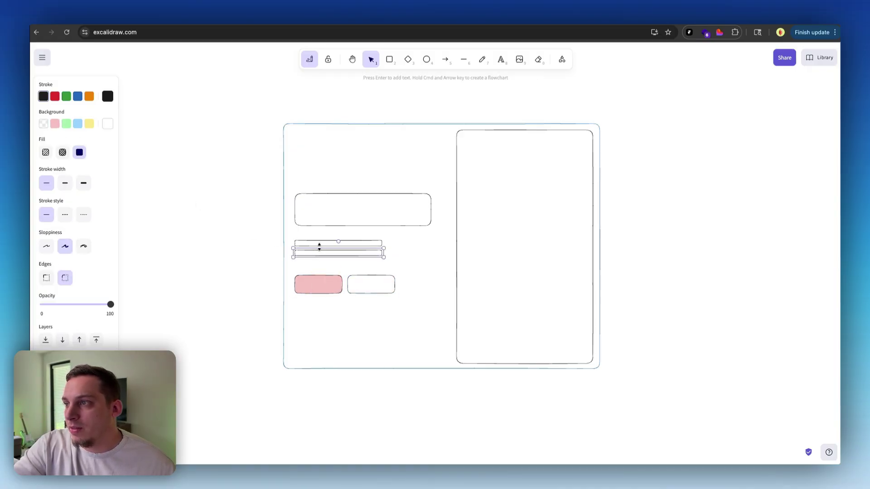
pyautogui.keyDown('shift'); pyautogui.click(318, 216); pyautogui.keyUp('shift')
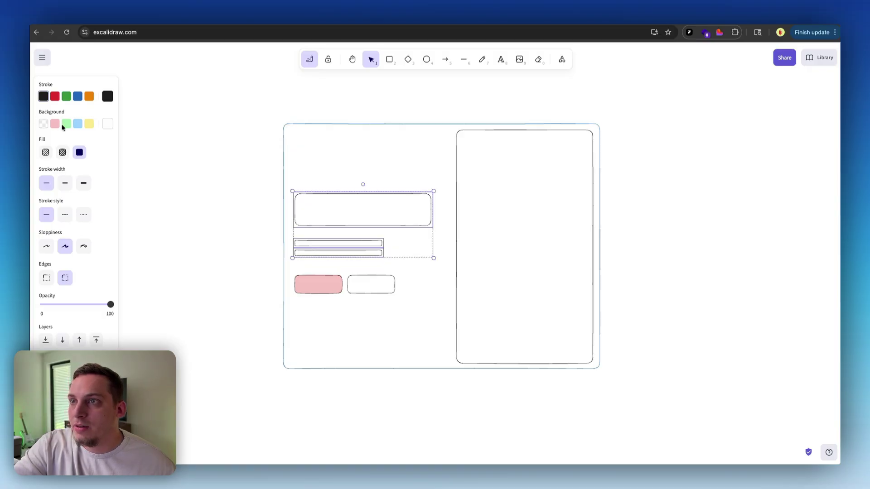
pyautogui.click(110, 124)
pyautogui.click(170, 132)
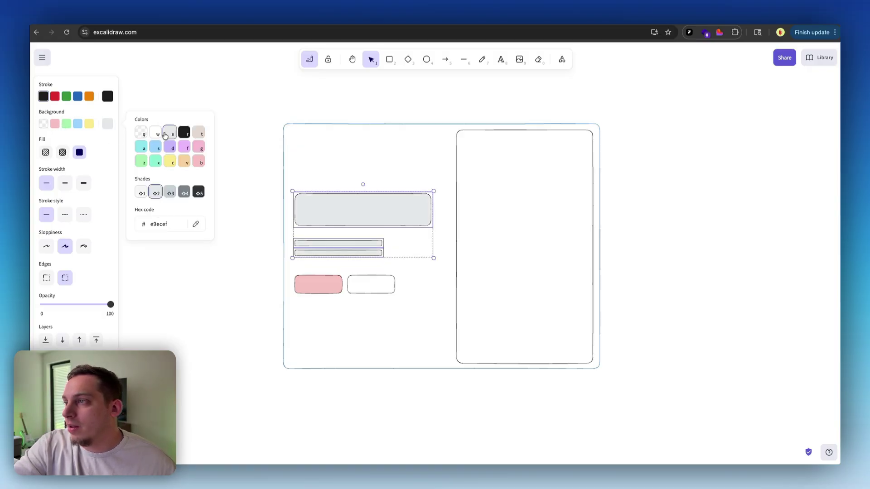
pyautogui.click(511, 214)
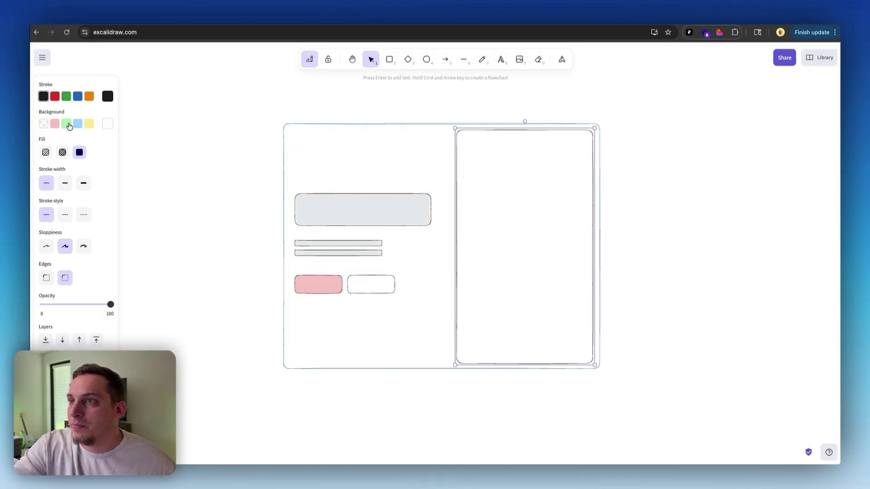
pyautogui.click(77, 124)
pyautogui.click(227, 160)
# Step: Capture the wireframe and submit it as reference for Component 2 in MagicPath, changing the prompt's "mobile" to "web"
pyautogui.press('super+shift+4')
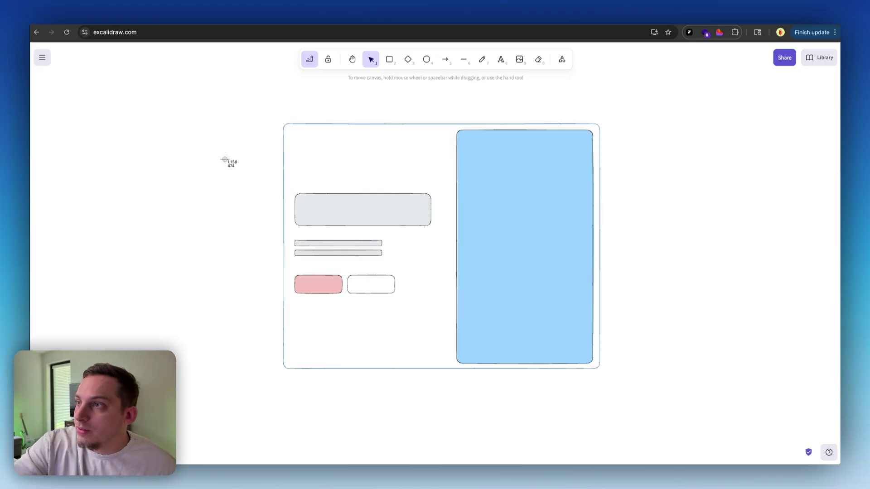
pyautogui.moveTo(278, 118)
pyautogui.mouseDown()
pyautogui.moveTo(615, 373)
pyautogui.moveTo(609, 371)
pyautogui.mouseUp()
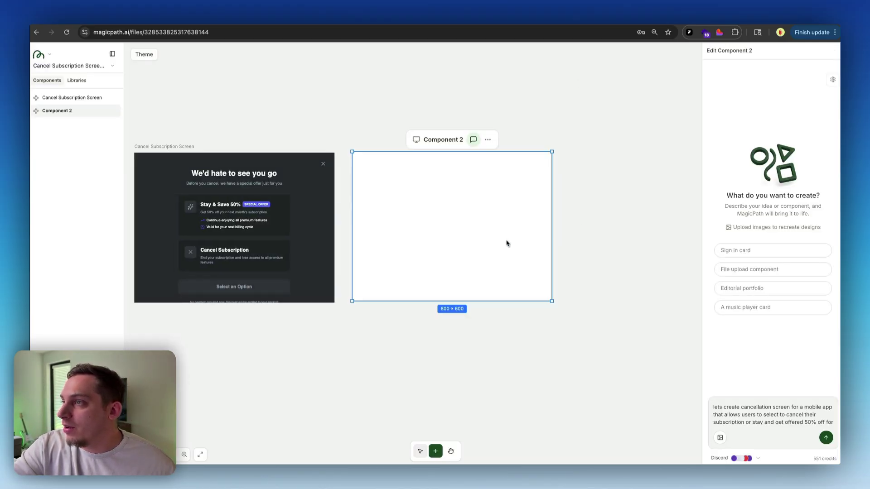
pyautogui.scroll(3, 507, 243)
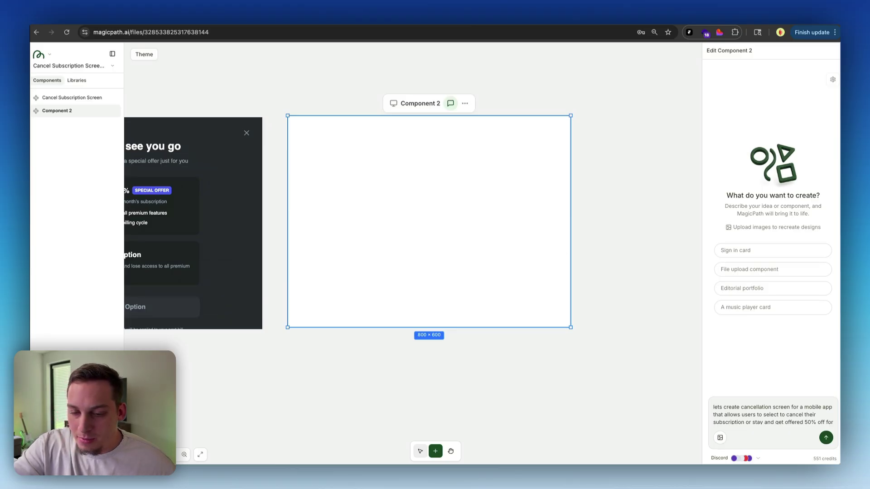
pyautogui.moveTo(154, 408); pyautogui.dragTo(814, 407)
pyautogui.write('web')
pyautogui.press('Return')
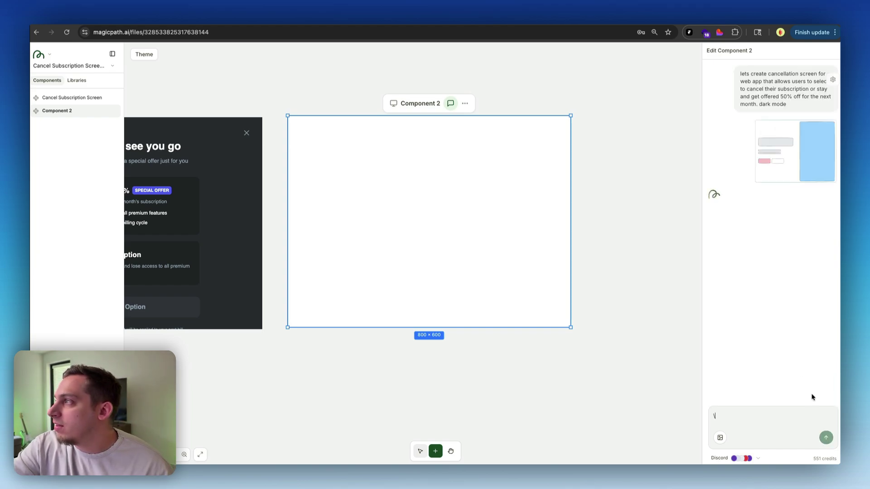
# Step: Change the Cancel Subscription Screen component to the 402 × 874 phone size
pyautogui.hscroll(-5, 453, 362)
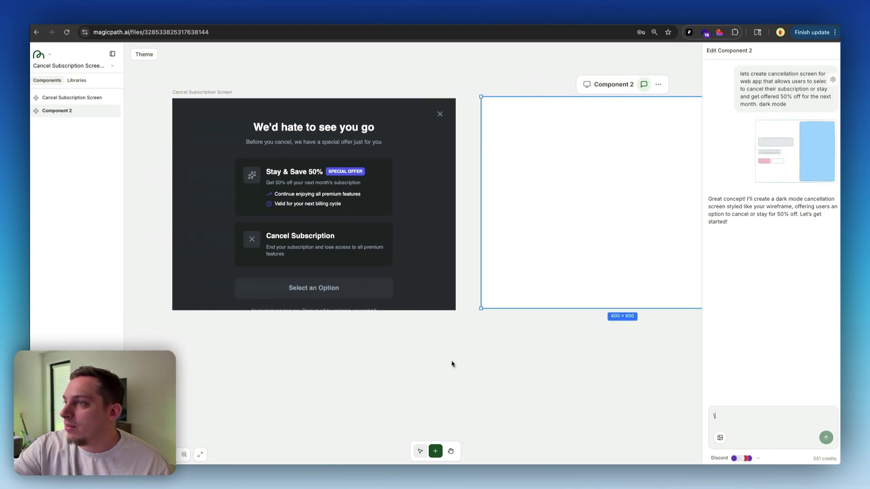
pyautogui.click(429, 268)
pyautogui.click(241, 86)
pyautogui.click(256, 101)
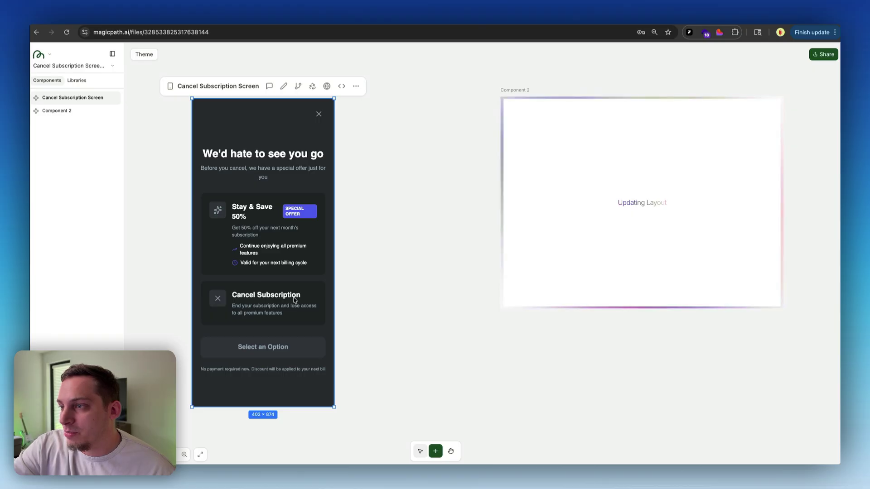
# Step: Test selecting the Stay & Save 50% and Cancel Subscription options in the phone component, and move it closer to Component 2
pyautogui.click(240, 298)
pyautogui.click(258, 253)
pyautogui.click(238, 294)
pyautogui.click(236, 295)
pyautogui.click(236, 297)
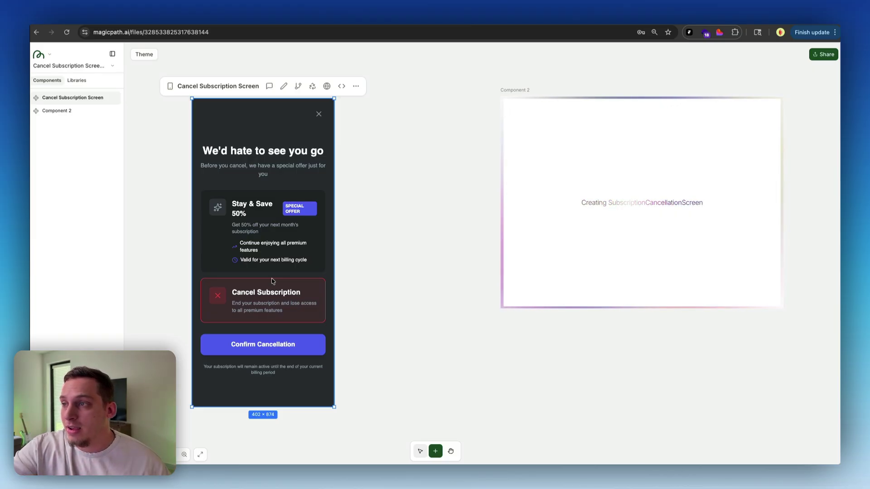
pyautogui.moveTo(272, 281); pyautogui.dragTo(350, 283)
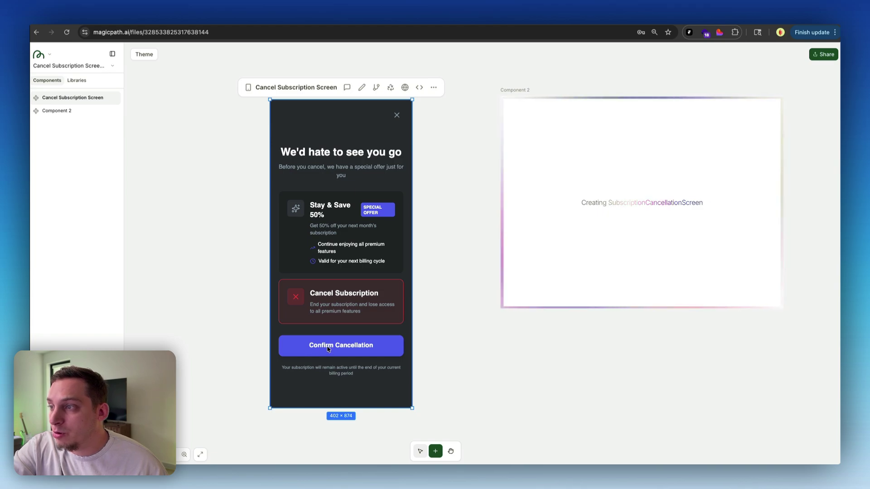
pyautogui.click(332, 233)
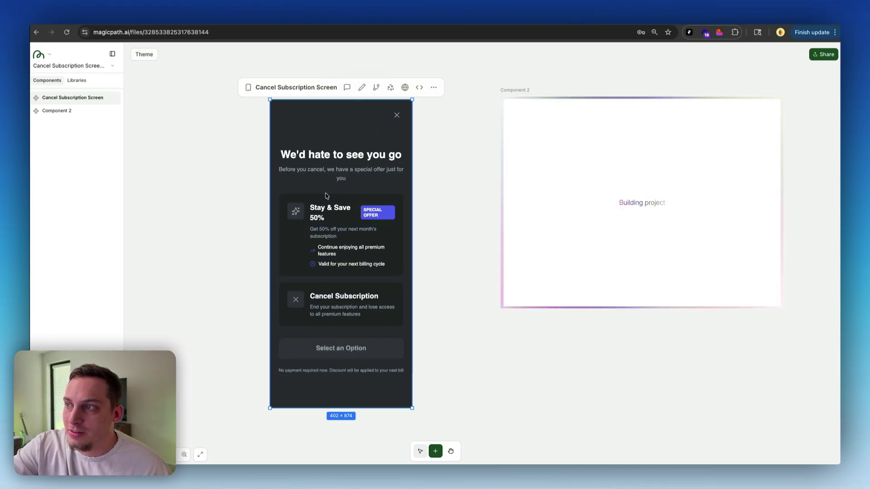
# Step: Set a vertical flex direction for the contents of the Stay & Save 50% and Cancel Subscription cards, and save the edits
pyautogui.click(361, 87)
pyautogui.click(307, 243)
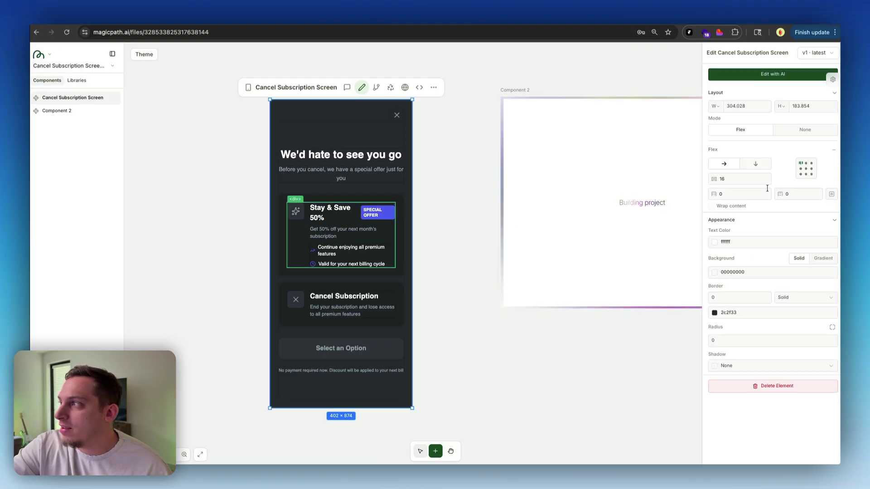
pyautogui.click(754, 164)
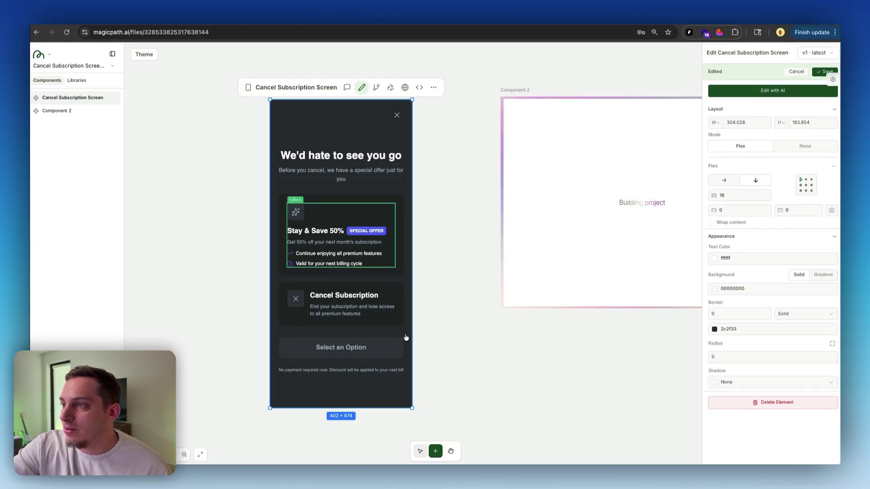
pyautogui.click(307, 319)
pyautogui.click(755, 180)
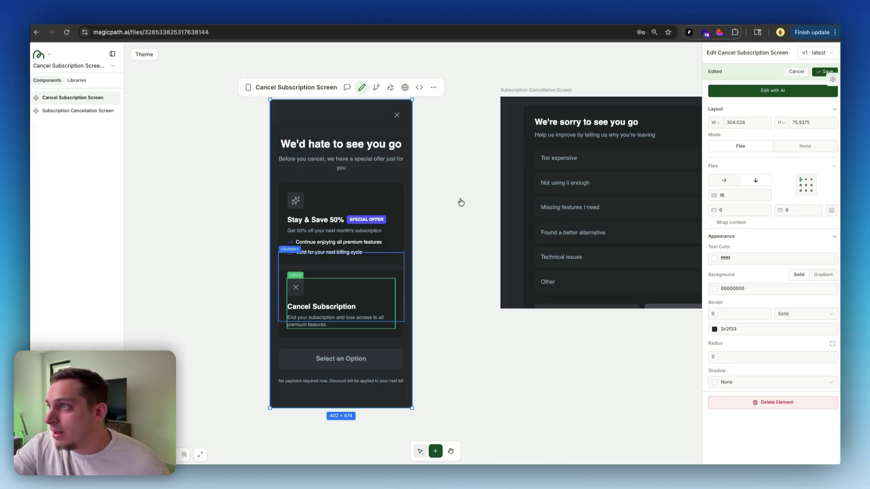
pyautogui.click(813, 71)
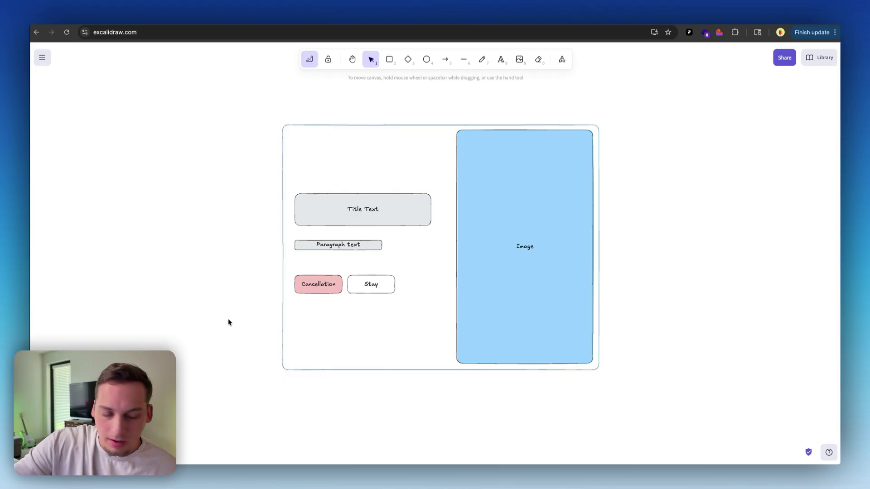
# Step: Capture the labelled Excalidraw wireframe and submit it to MagicPath's web component with "use this wireframe as a reference as to how the structure should look like"
pyautogui.press('super+shift+4')
pyautogui.moveTo(278, 120); pyautogui.dragTo(604, 379)
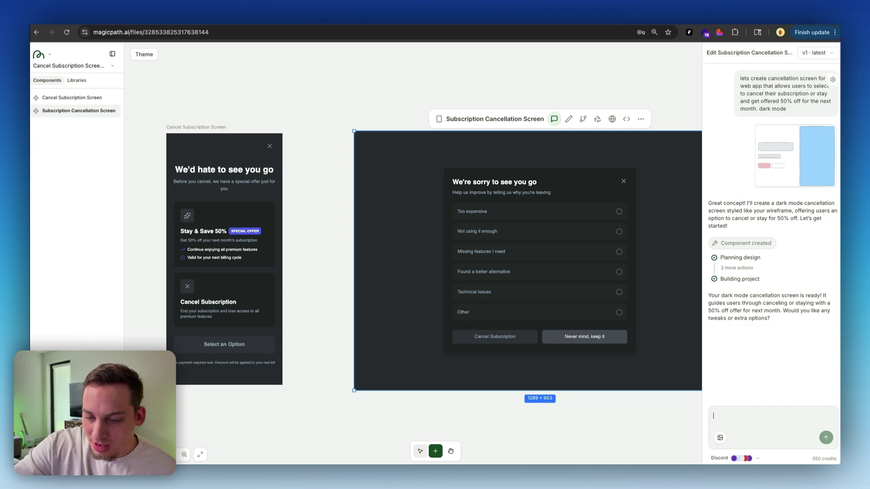
pyautogui.moveTo(668, 390); pyautogui.dragTo(729, 422)
pyautogui.write('use this wireframe as a reference as to how the structure should look like')
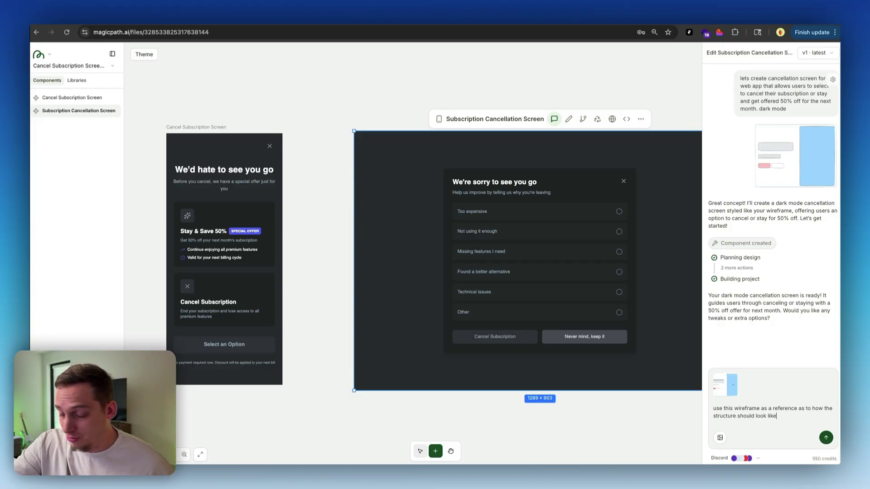
pyautogui.press('Return')
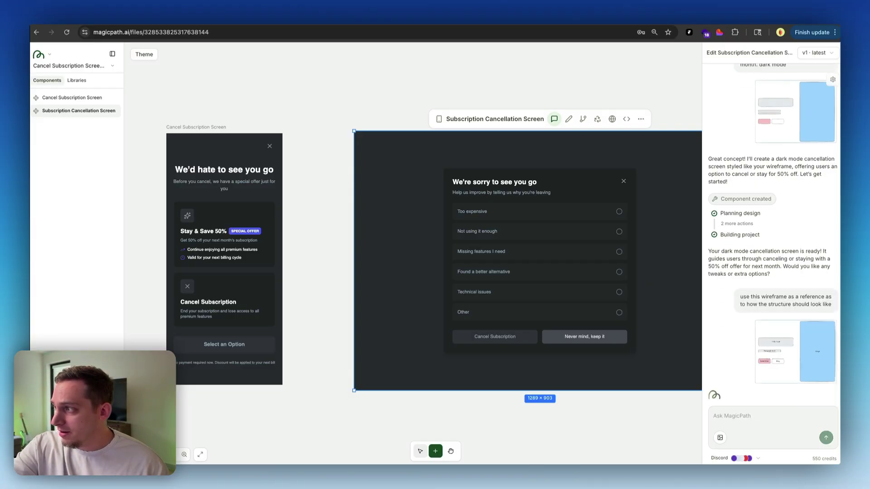
# Step: Open the phone-sized cancellation component for visual editing and try the Orange, Barnie Show and AccountBlitz themes on it
pyautogui.hscroll(-5, 420, 99)
pyautogui.click(368, 194)
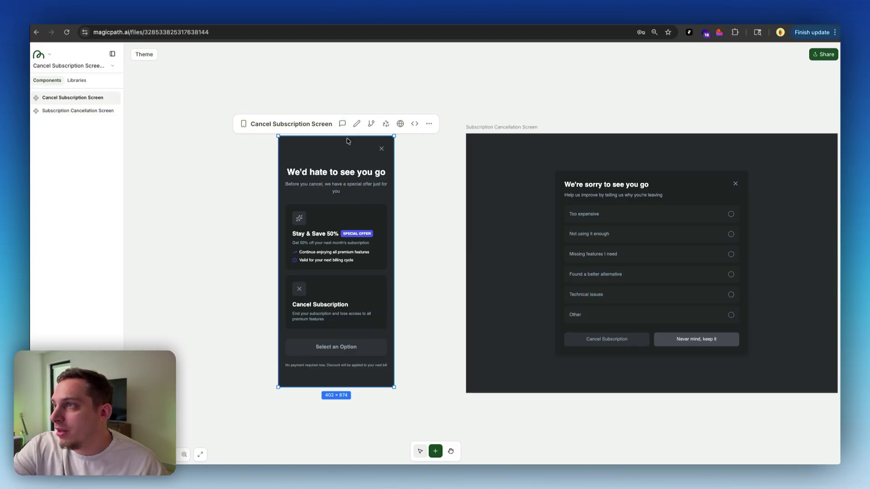
pyautogui.click(357, 124)
pyautogui.click(755, 459)
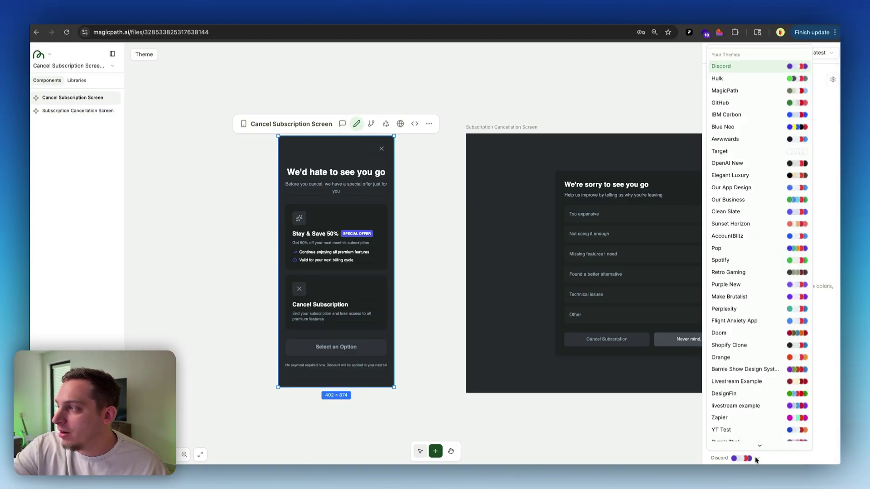
pyautogui.click(739, 360)
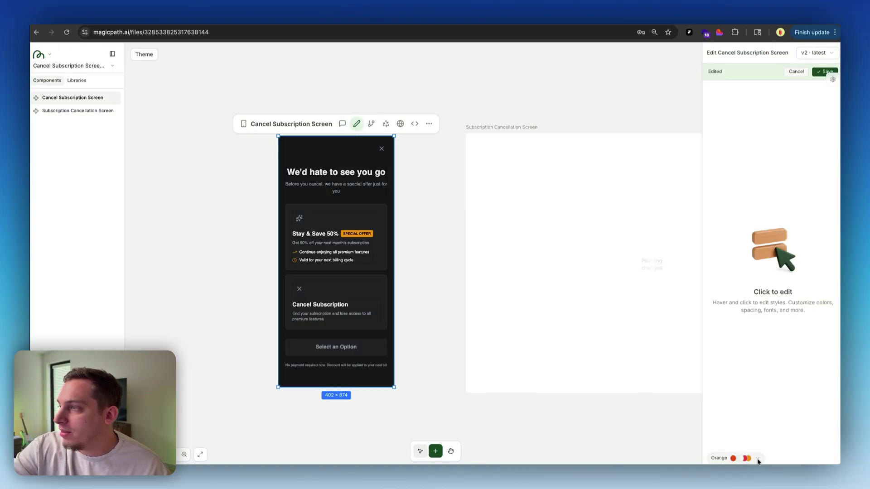
pyautogui.click(757, 458)
pyautogui.click(750, 368)
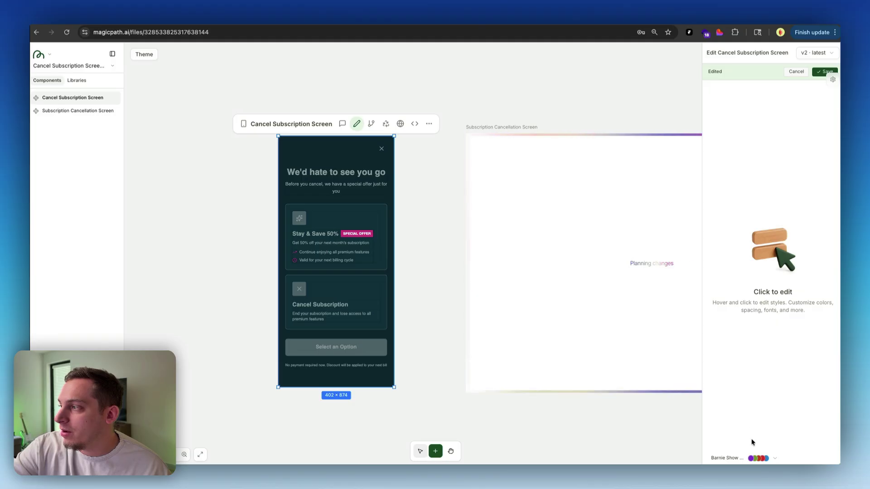
pyautogui.click(766, 459)
pyautogui.click(755, 241)
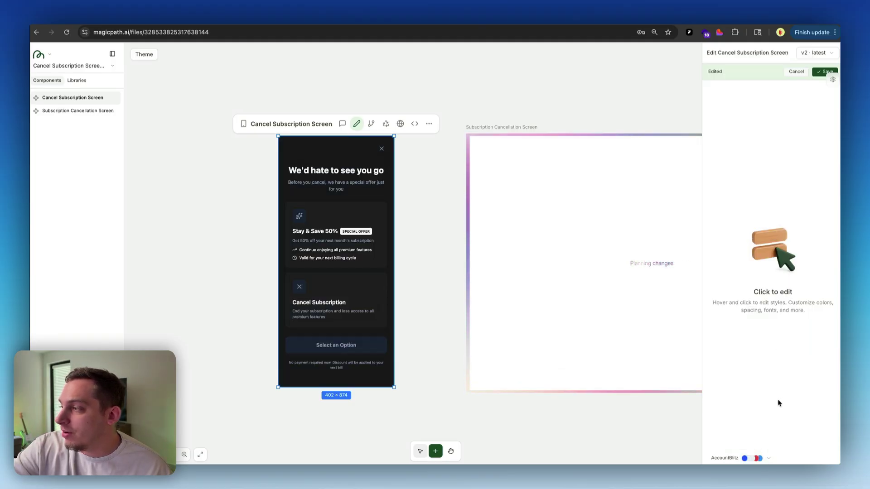
# Step: Try the Blue Neo and MagicPath themes on the phone-sized cancellation component
pyautogui.click(766, 459)
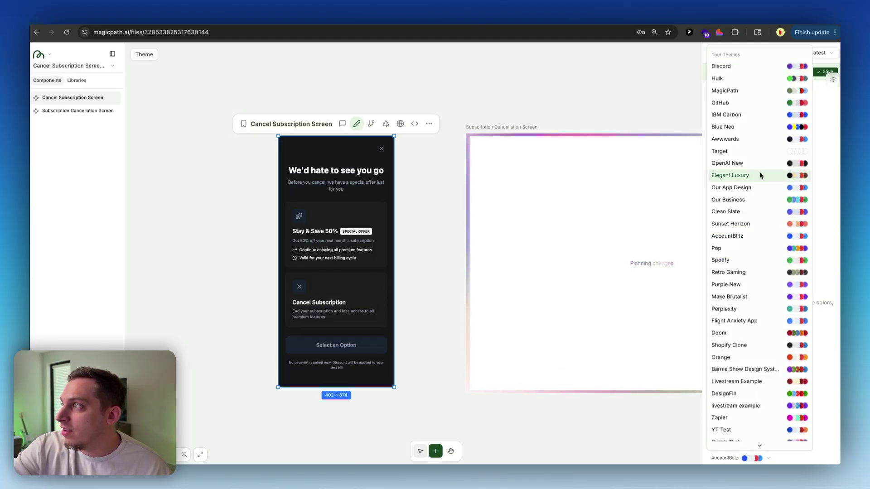
pyautogui.click(738, 129)
pyautogui.click(752, 458)
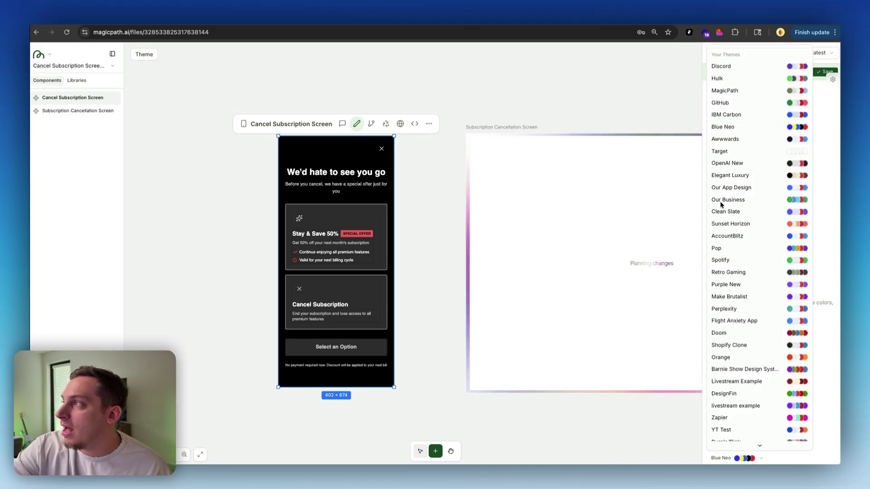
pyautogui.click(724, 91)
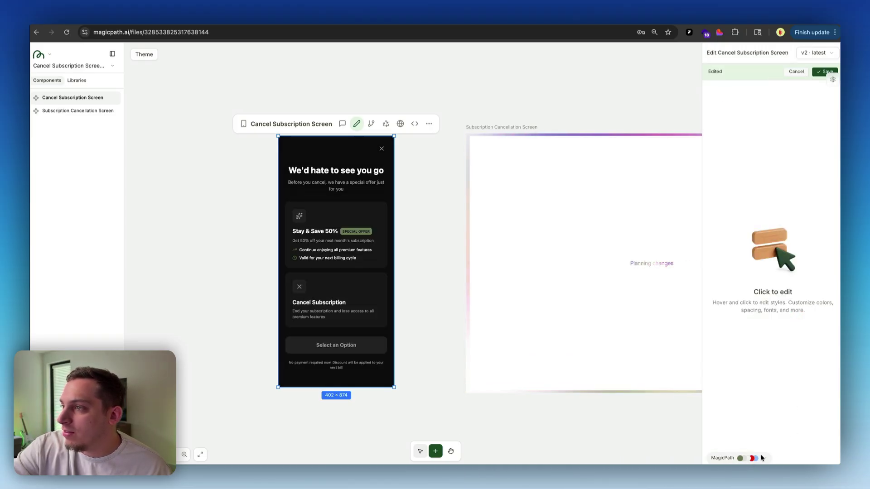
# Step: Try the Hulk theme on the phone-sized cancellation component, switch it to the Discord theme and save the edits
pyautogui.scroll(3, 404, 240)
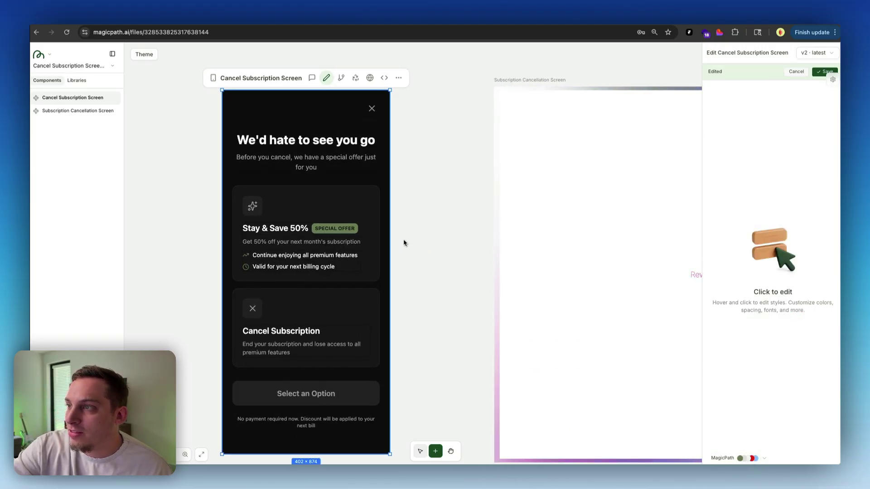
pyautogui.click(745, 458)
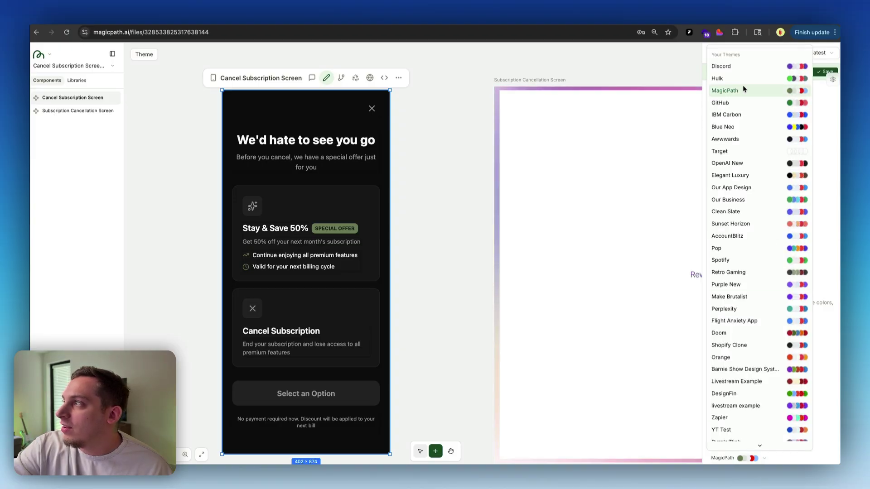
pyautogui.click(724, 78)
pyautogui.click(739, 458)
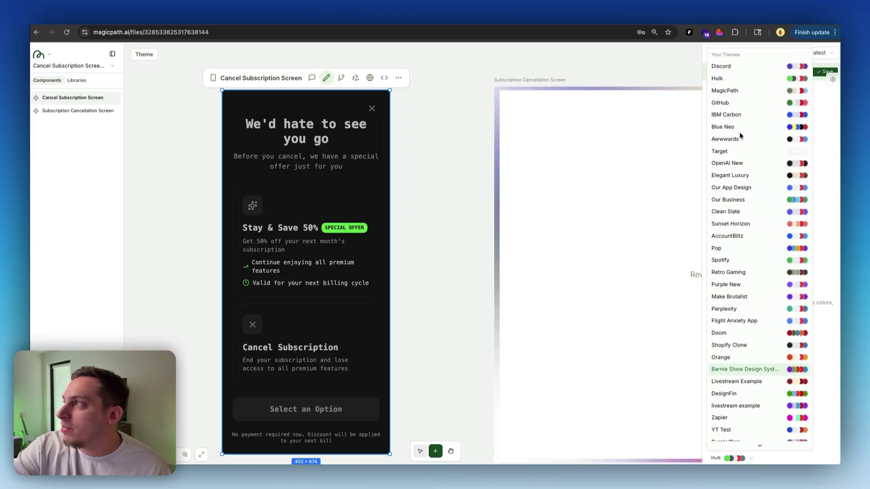
pyautogui.click(721, 66)
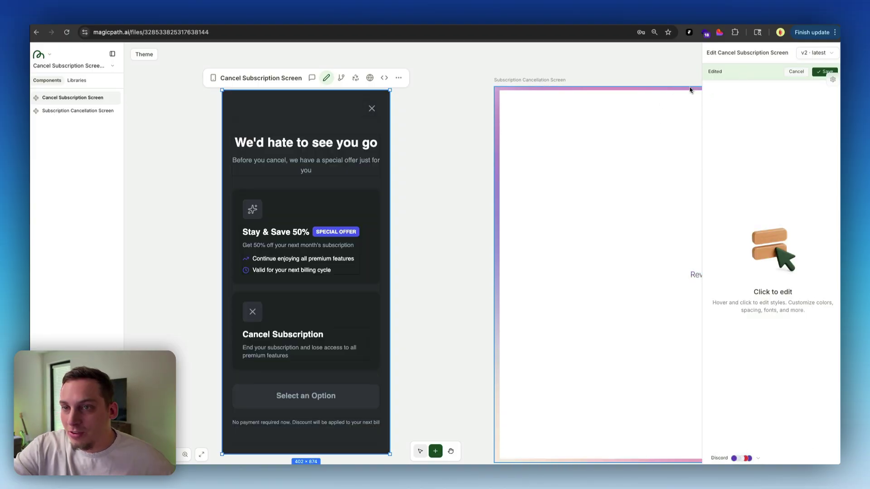
pyautogui.click(825, 71)
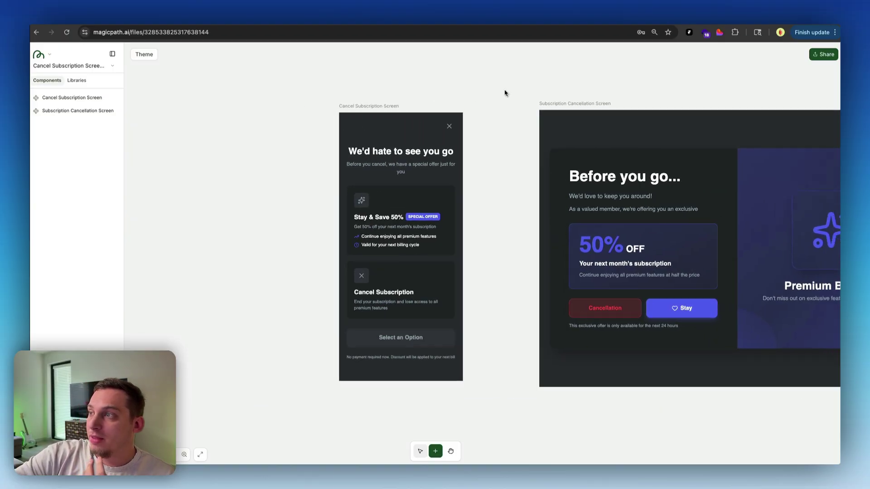
# Step: Test the Stay button on the web-sized Subscription Cancellation Screen and examine its layout beside the phone-sized design
pyautogui.scroll(-3, 503, 102)
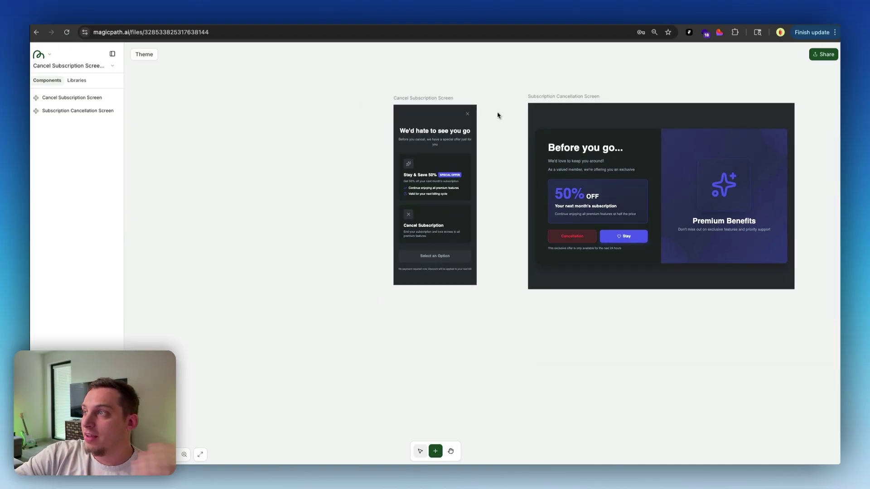
pyautogui.hscroll(1, 498, 113)
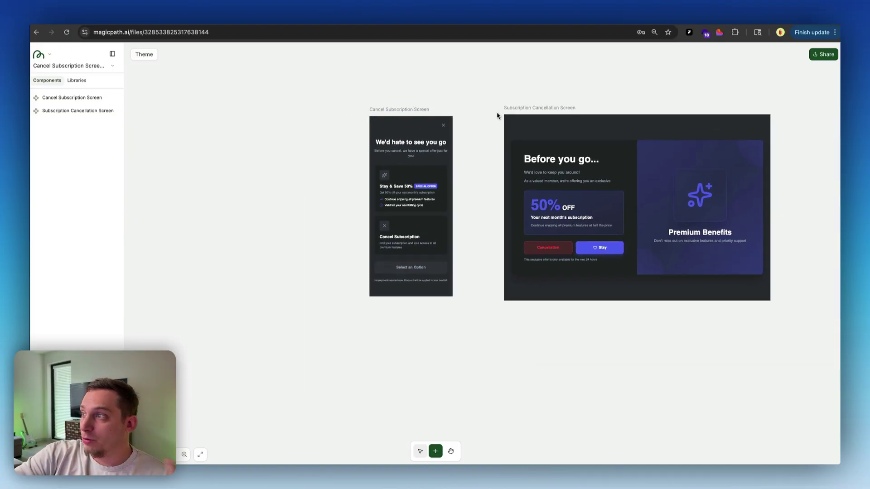
pyautogui.click(523, 129)
pyautogui.click(579, 252)
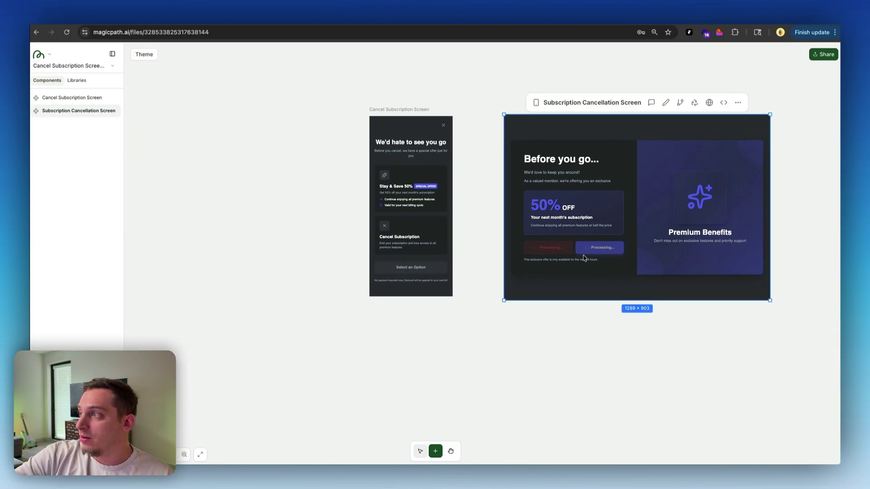
pyautogui.scroll(5, 598, 224)
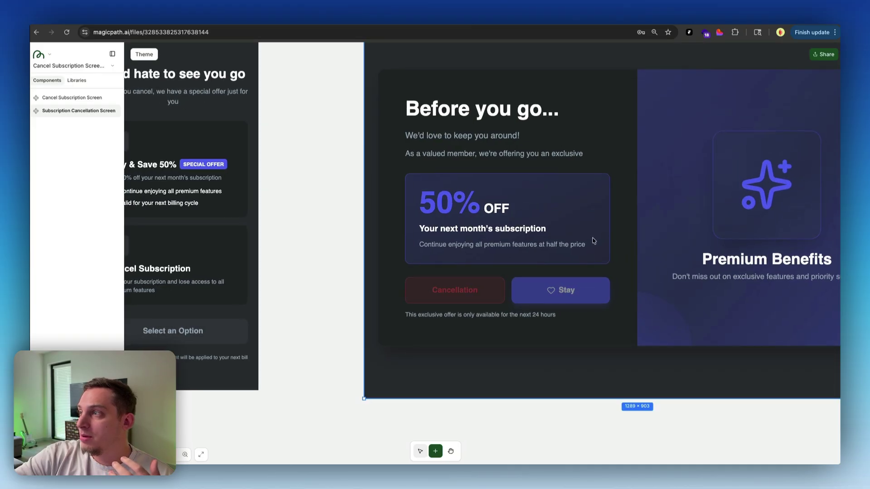
pyautogui.scroll(-8, 595, 231)
pyautogui.scroll(4, 593, 239)
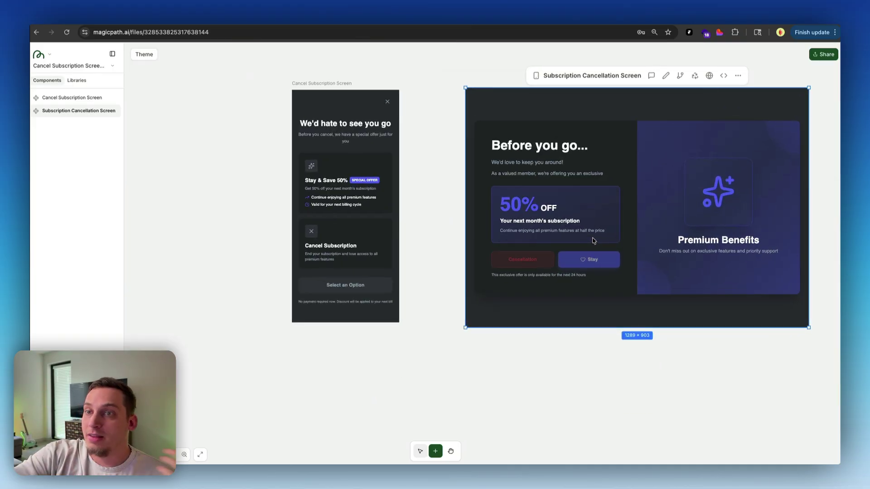